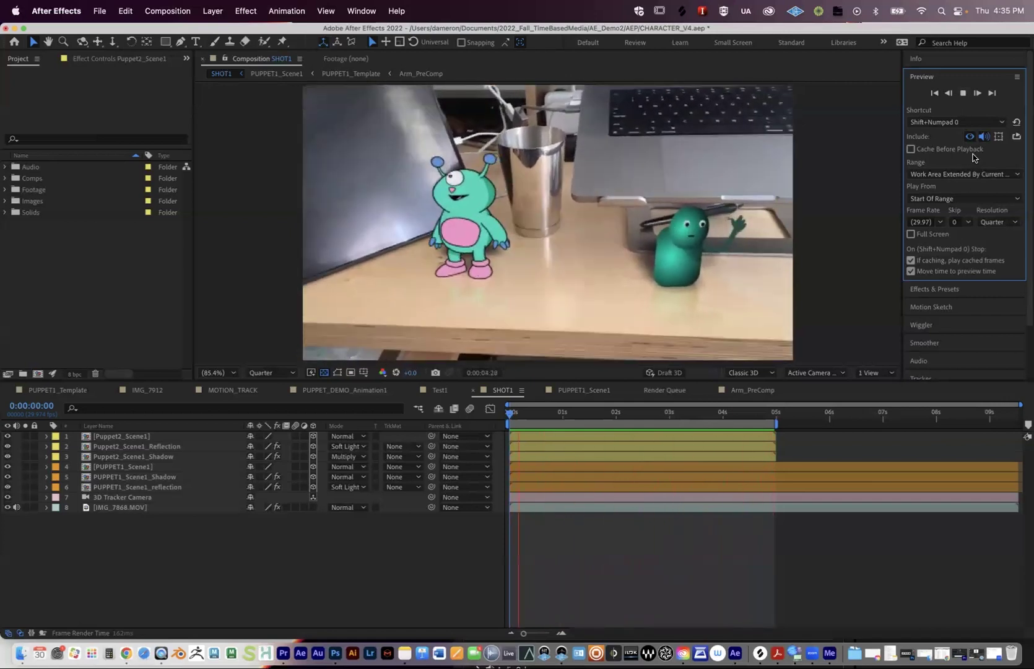
Preview SHOT1 from the start and move the current time to 0:00:02:03
key(space)
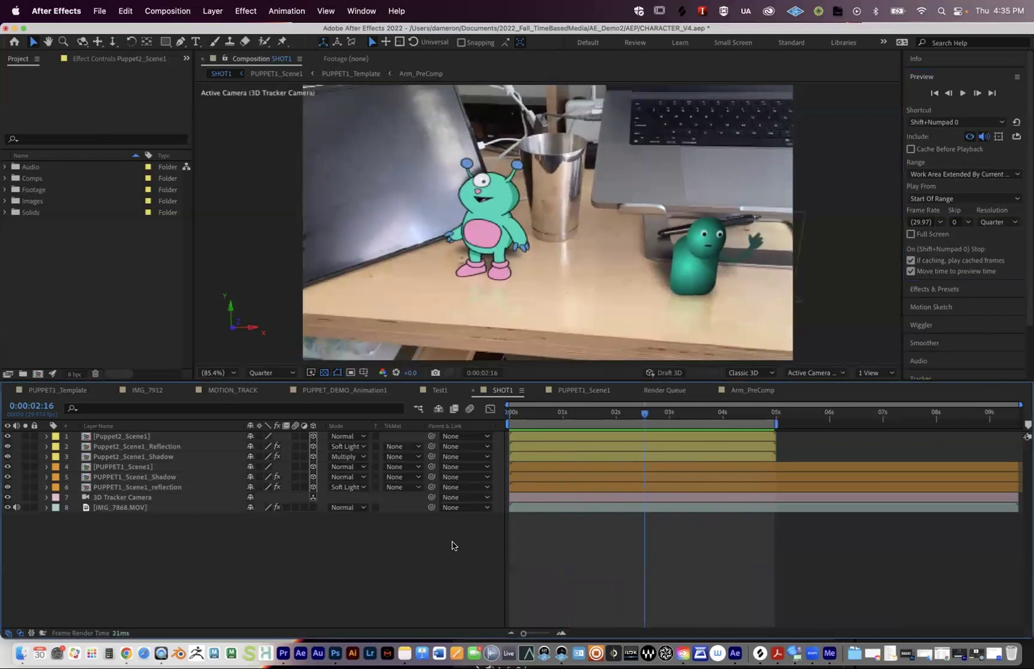
key(Home)
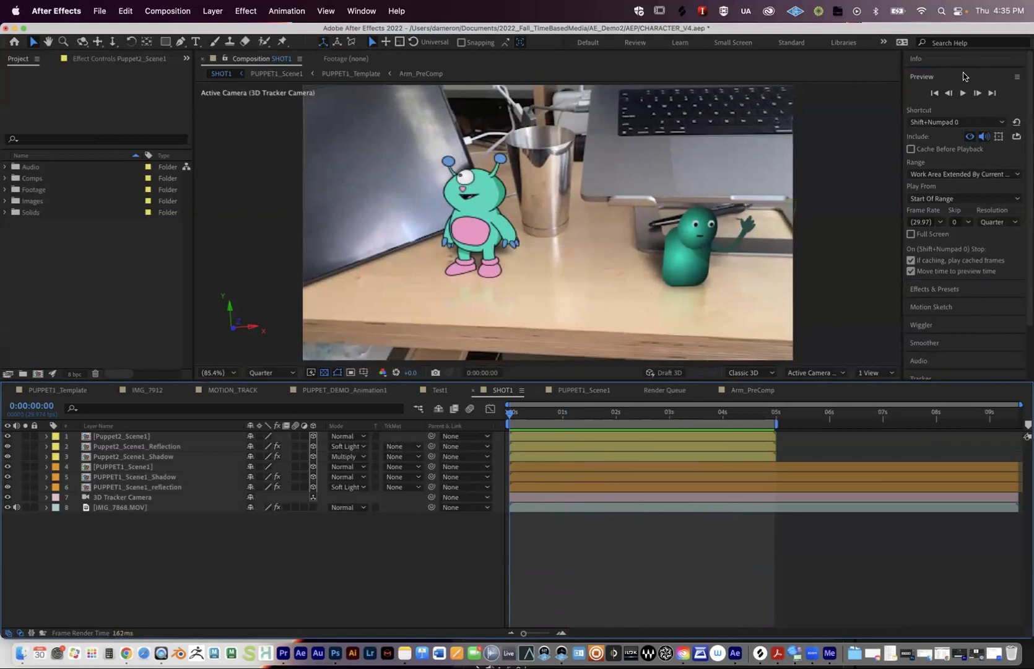
click(963, 93)
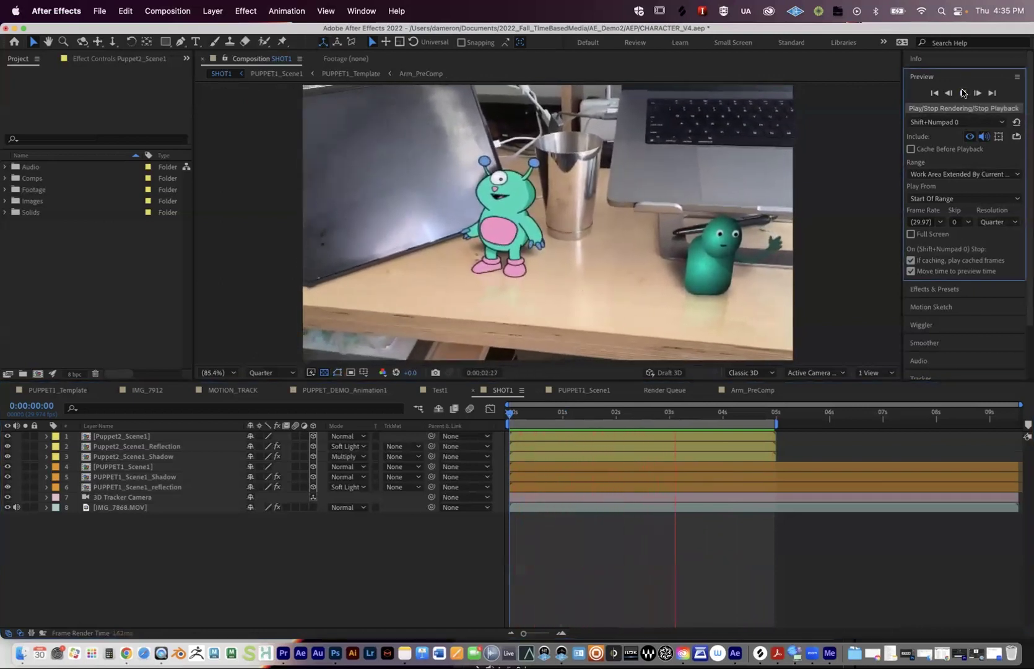
click(962, 93)
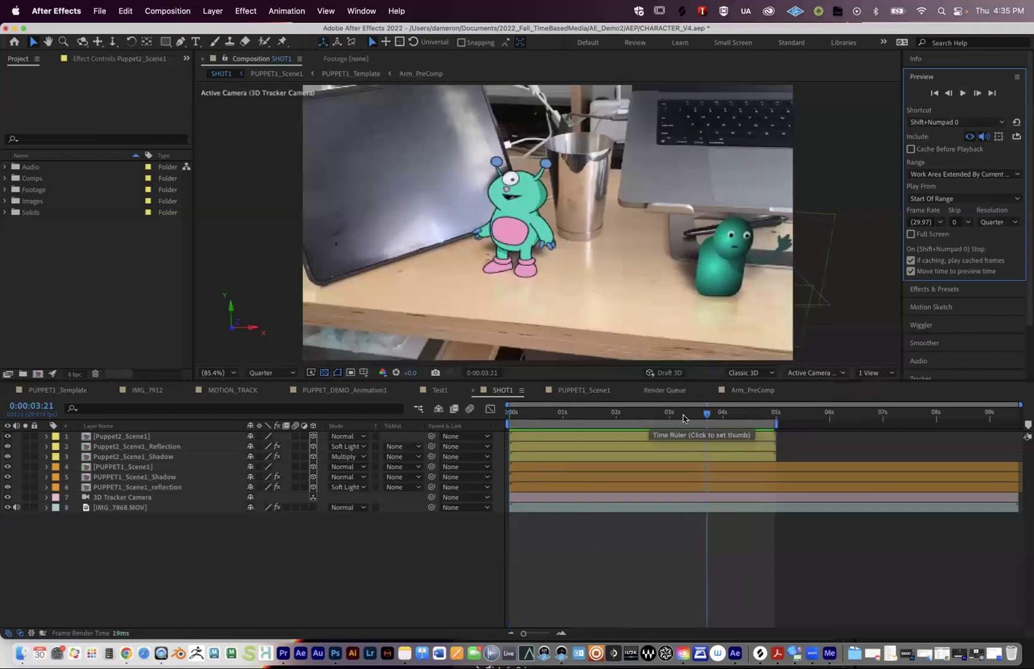
click(617, 412)
click(620, 413)
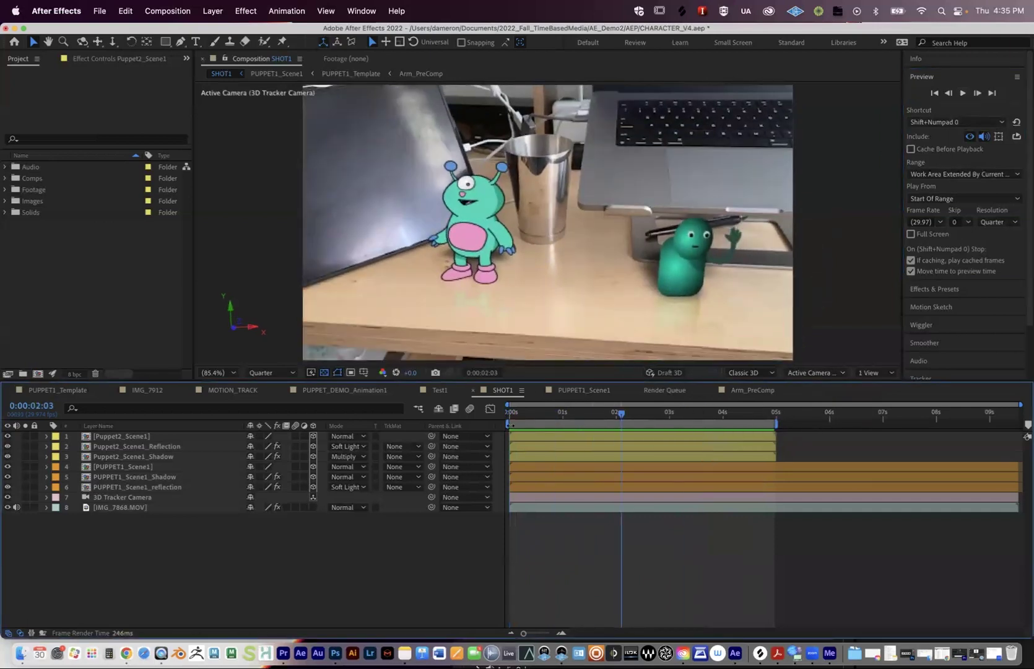
Extend the work area past 5 seconds and preview it from its start
drag(777, 424, 939, 422)
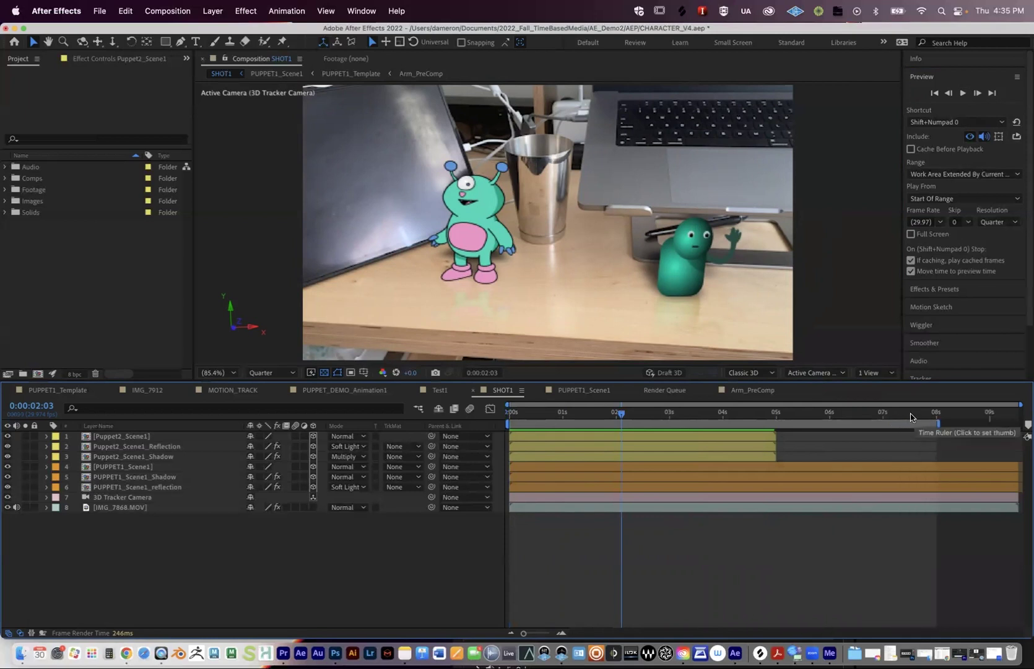
key(shift+End)
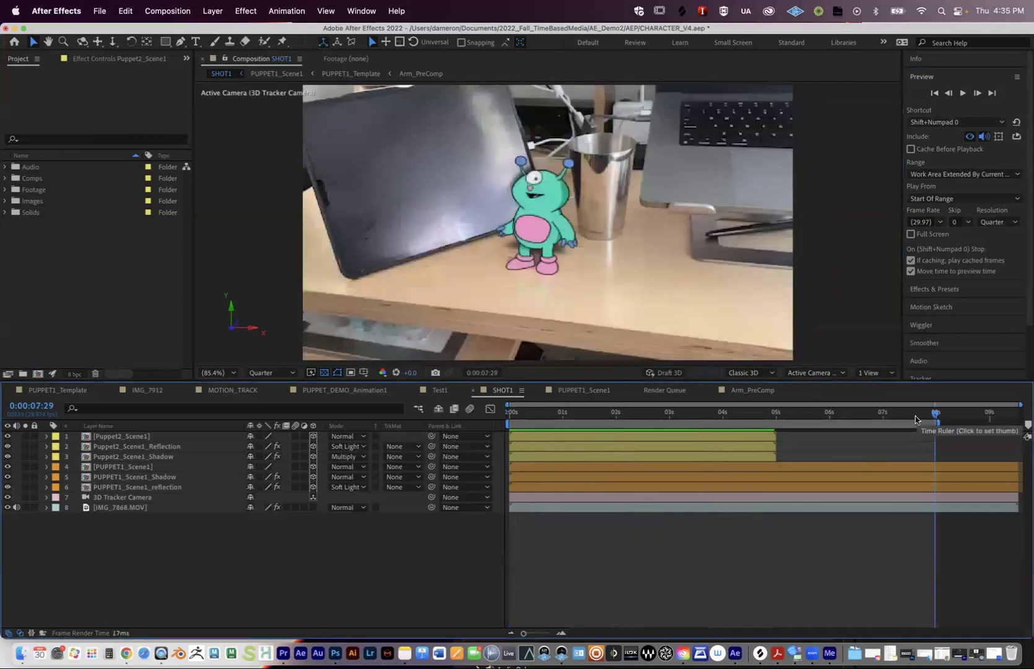
key(space)
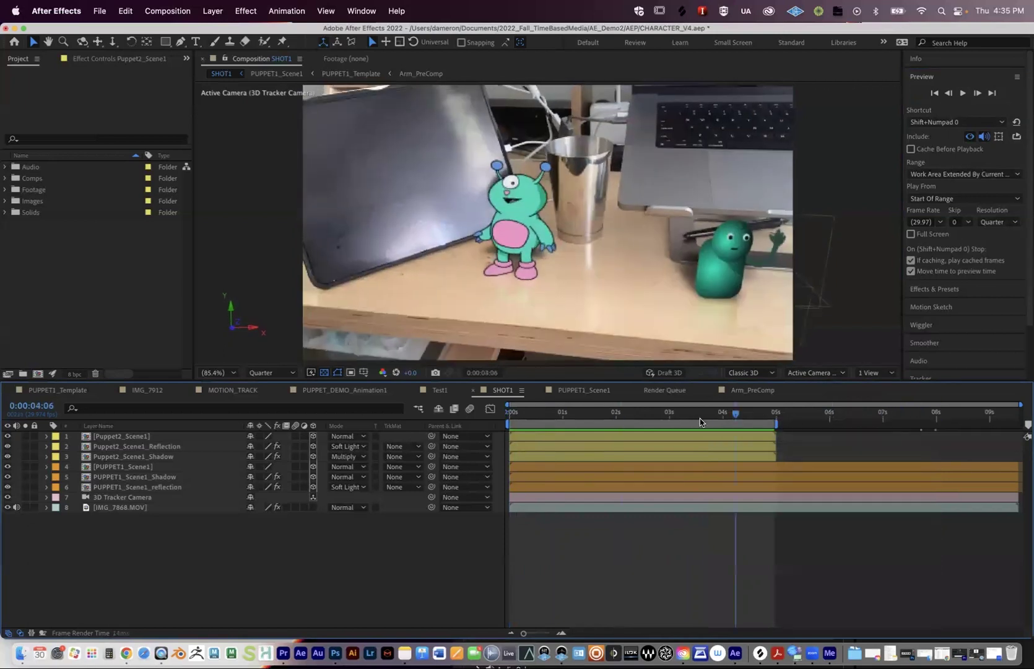
key(Home)
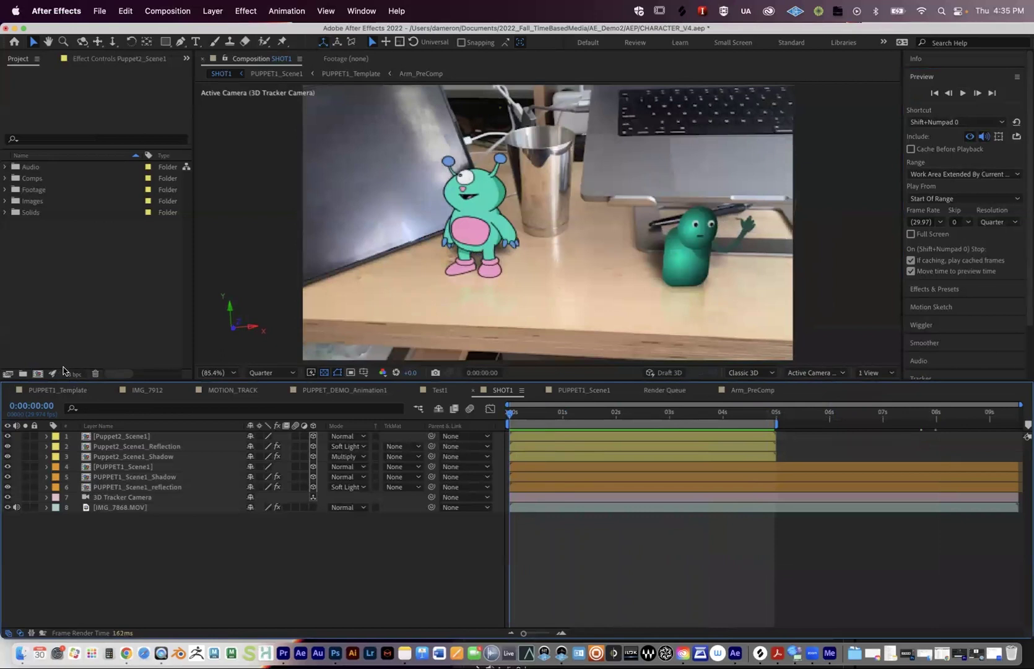
Change the project colour depth from 8 to 16 bits per channel in Project Settings
click(73, 374)
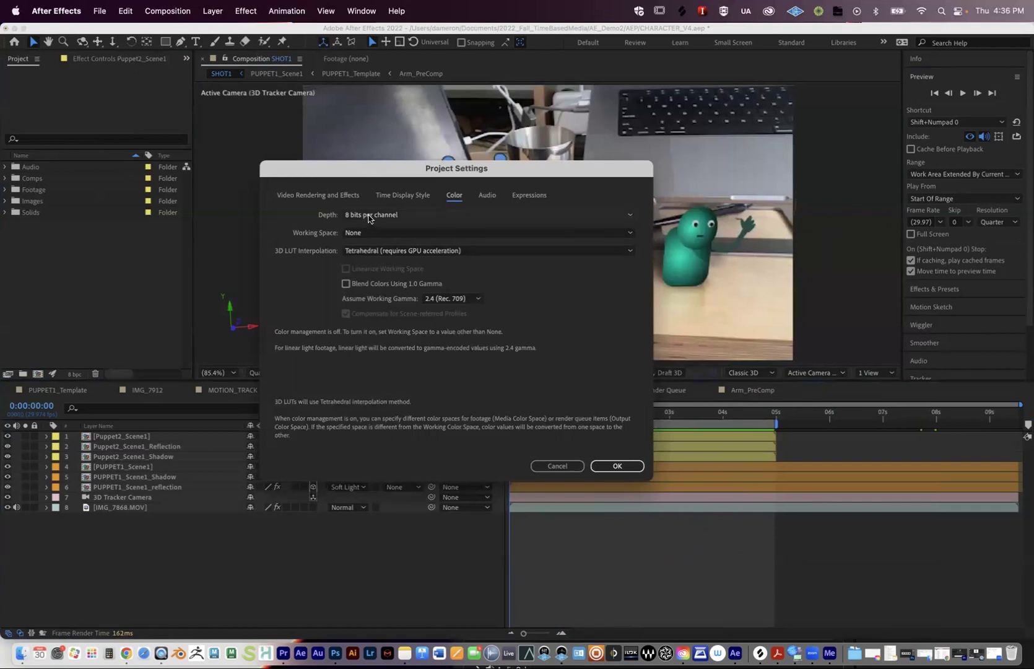
click(368, 215)
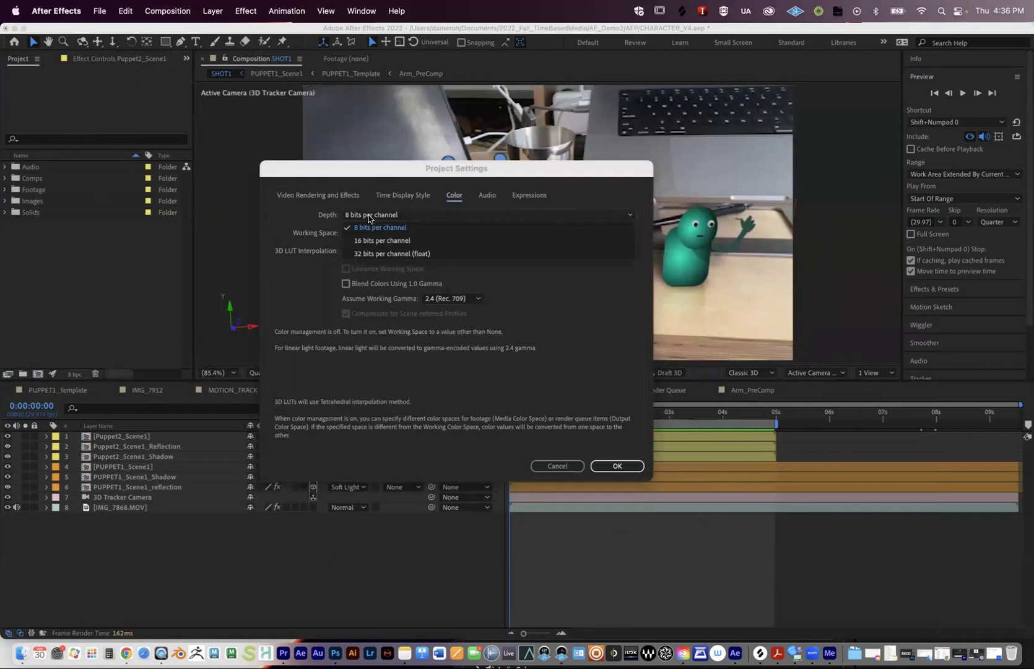
click(390, 179)
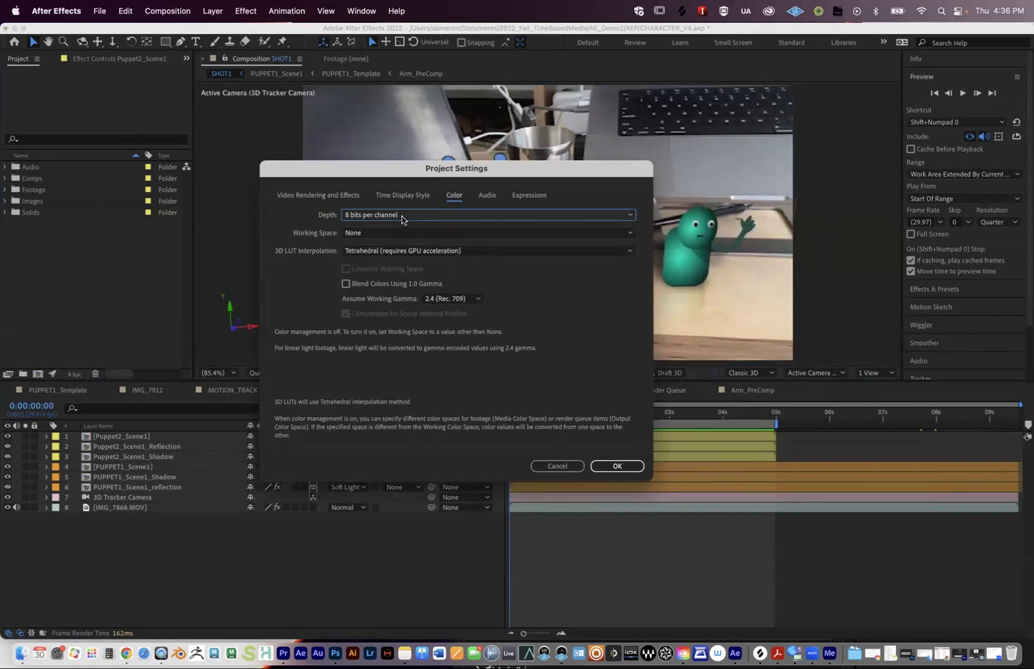
drag(409, 173, 249, 177)
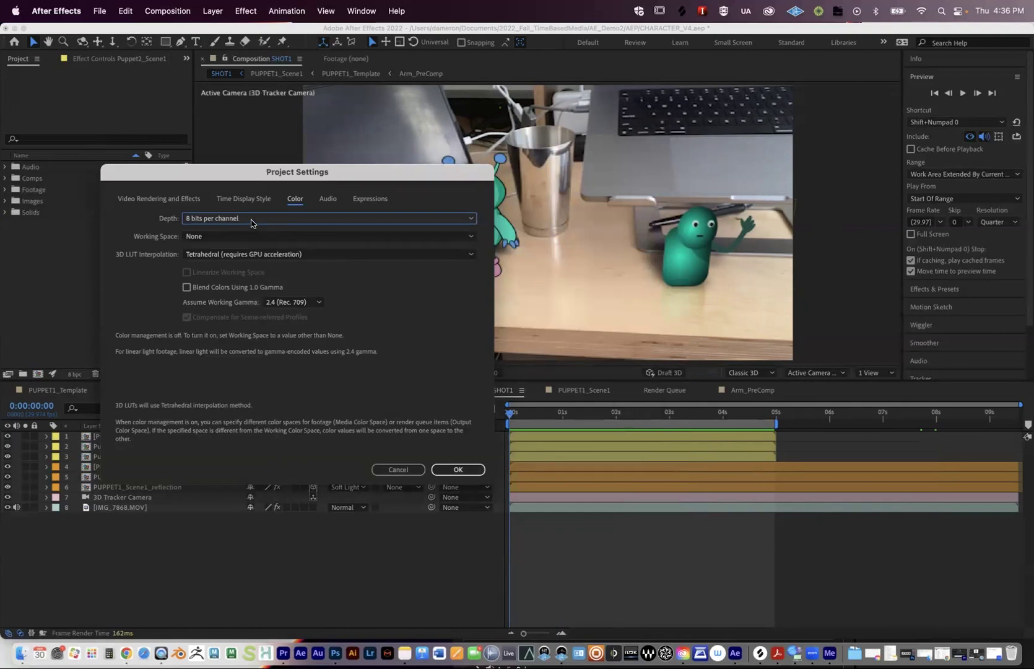
click(253, 221)
click(254, 244)
click(434, 472)
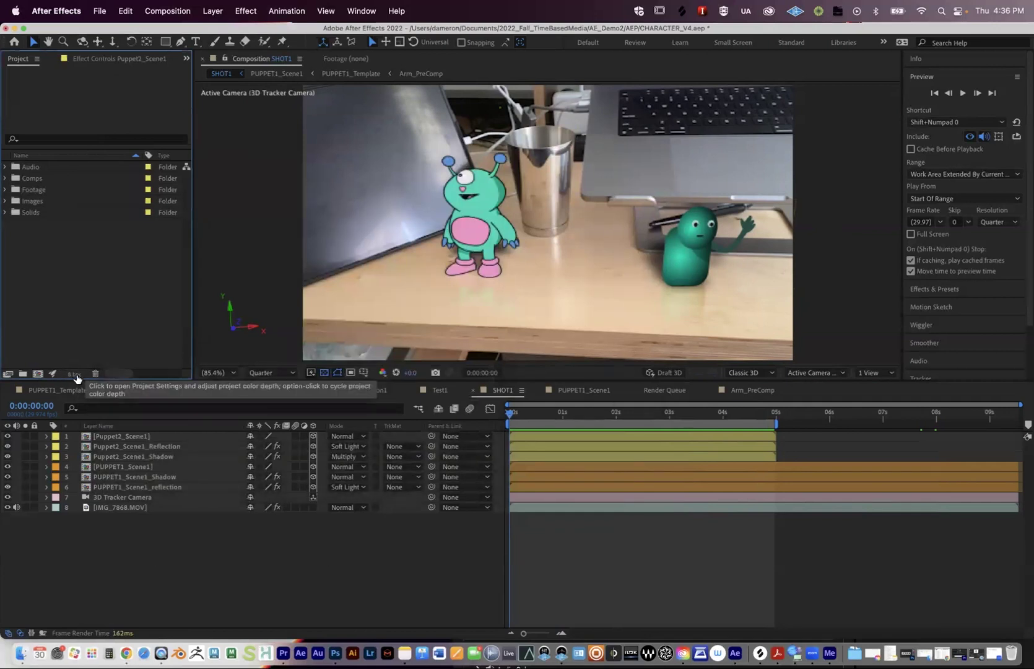
Reapply 16 bits per channel in Project Settings to confirm the new depth
click(74, 374)
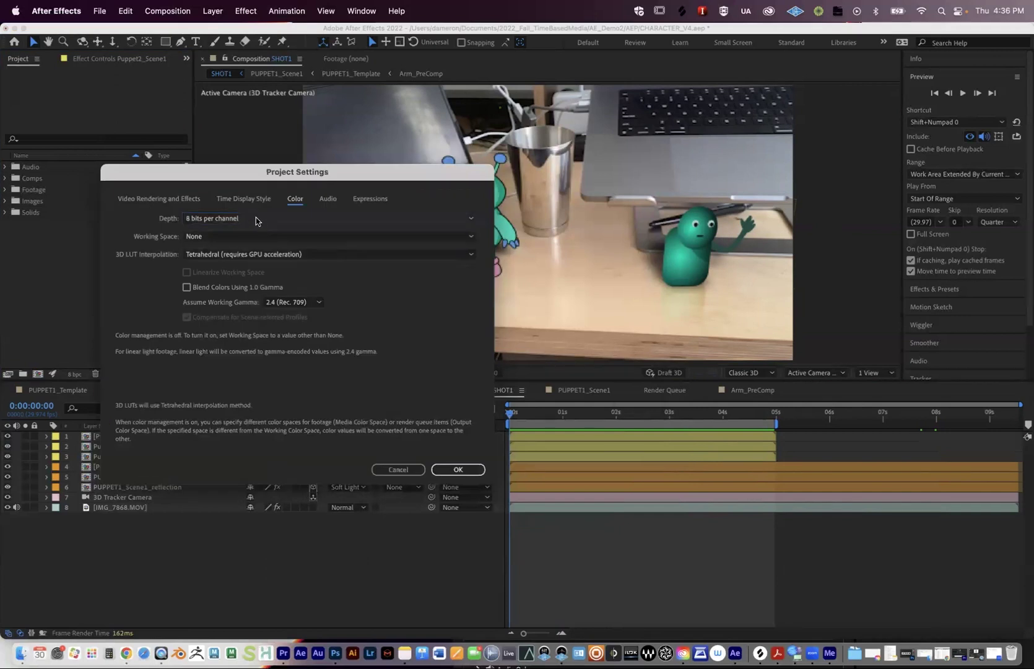
click(256, 221)
click(250, 234)
click(457, 470)
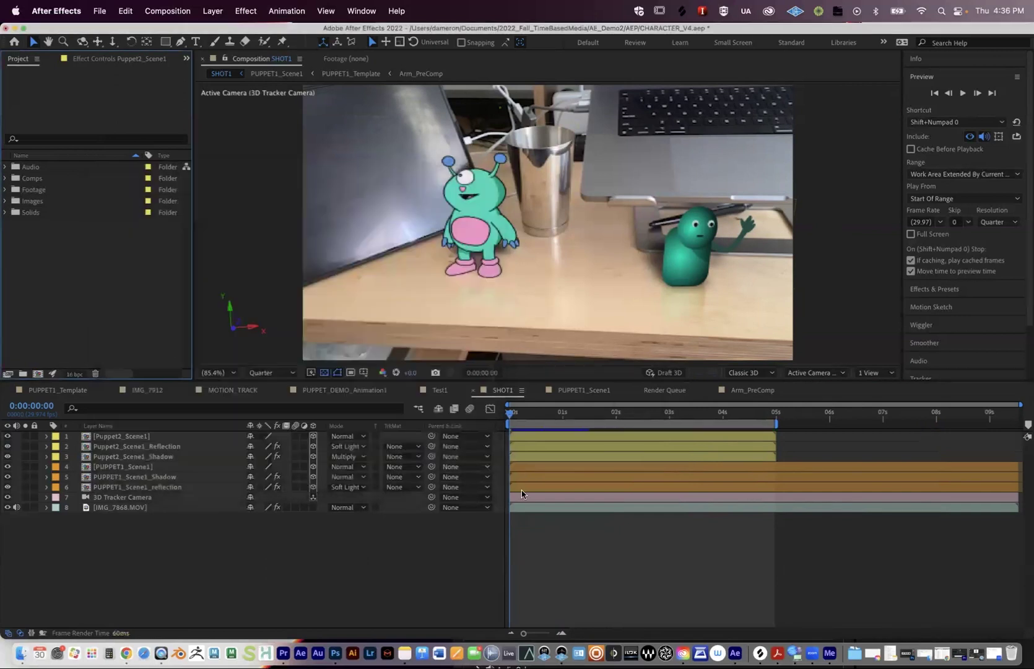
click(641, 594)
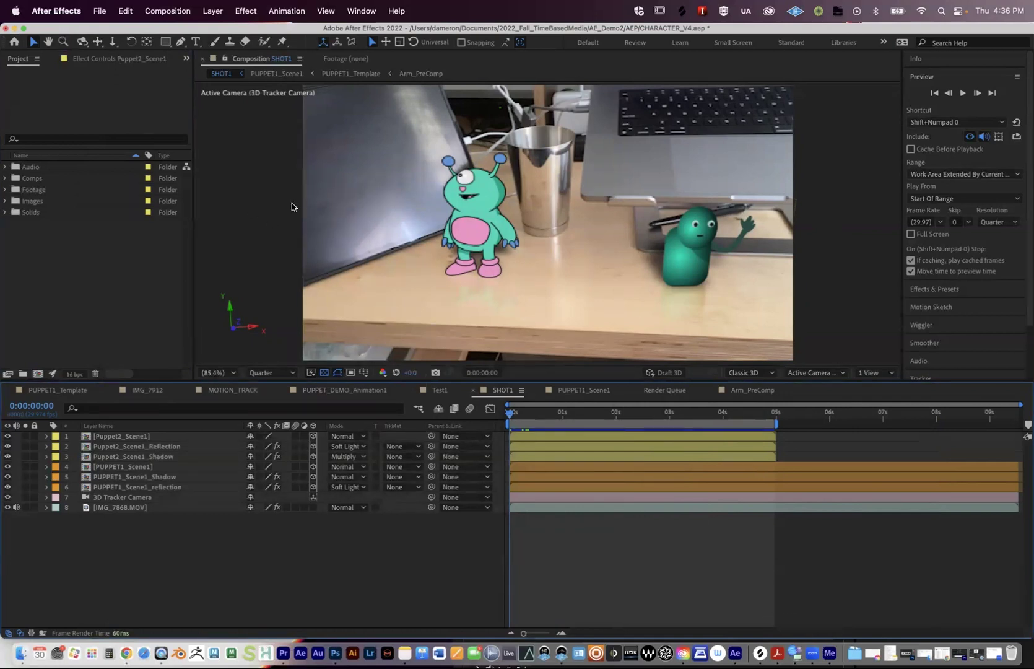
Preview SHOT1, inspect the Puppet2_Scene1_Shadow layer, and bring up the File > Export options
key(space)
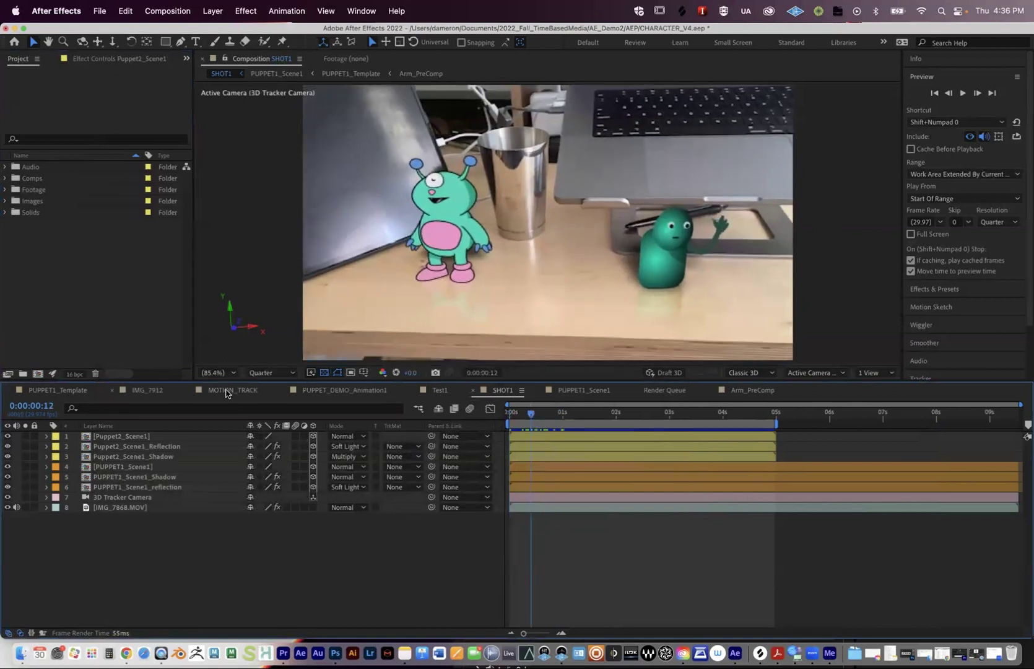
key(Home)
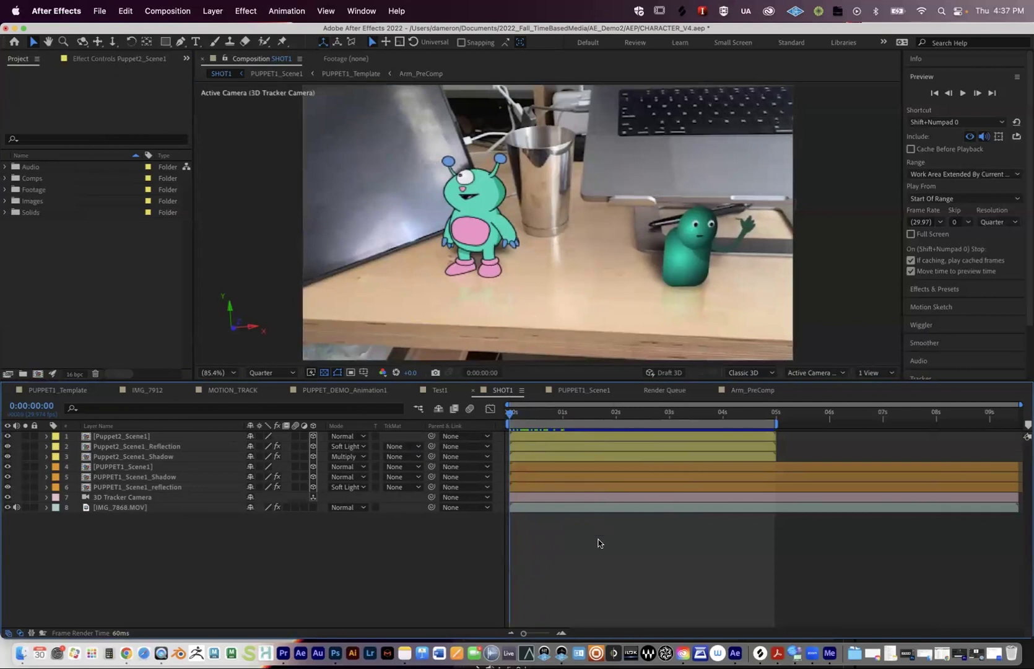
click(569, 458)
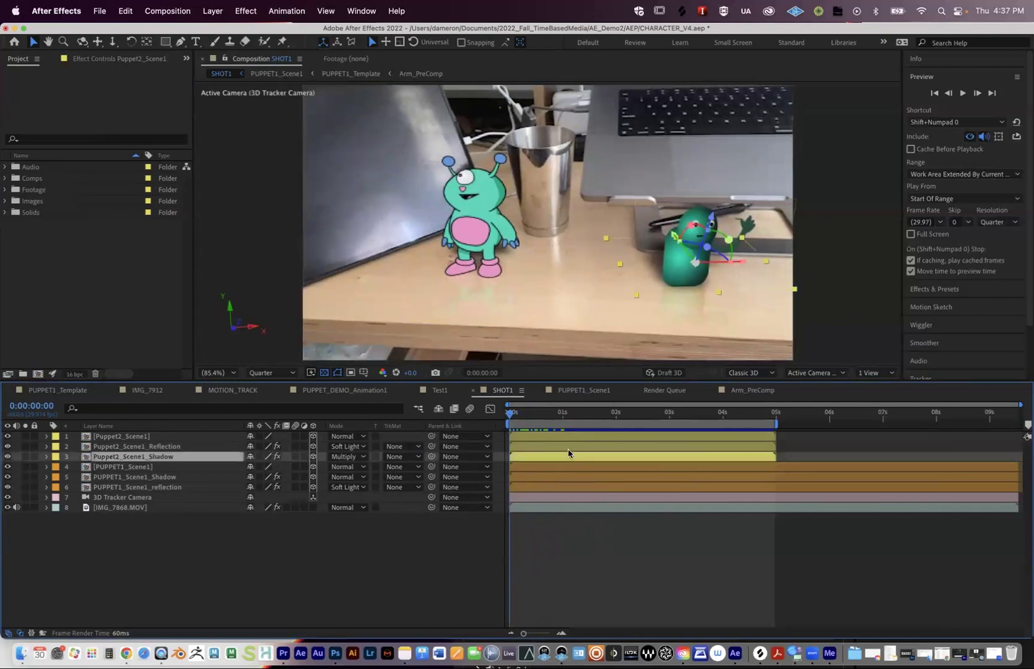
mouse_move(568, 449)
mouse_down()
mouse_move(569, 437)
mouse_move(569, 463)
mouse_up()
click(590, 544)
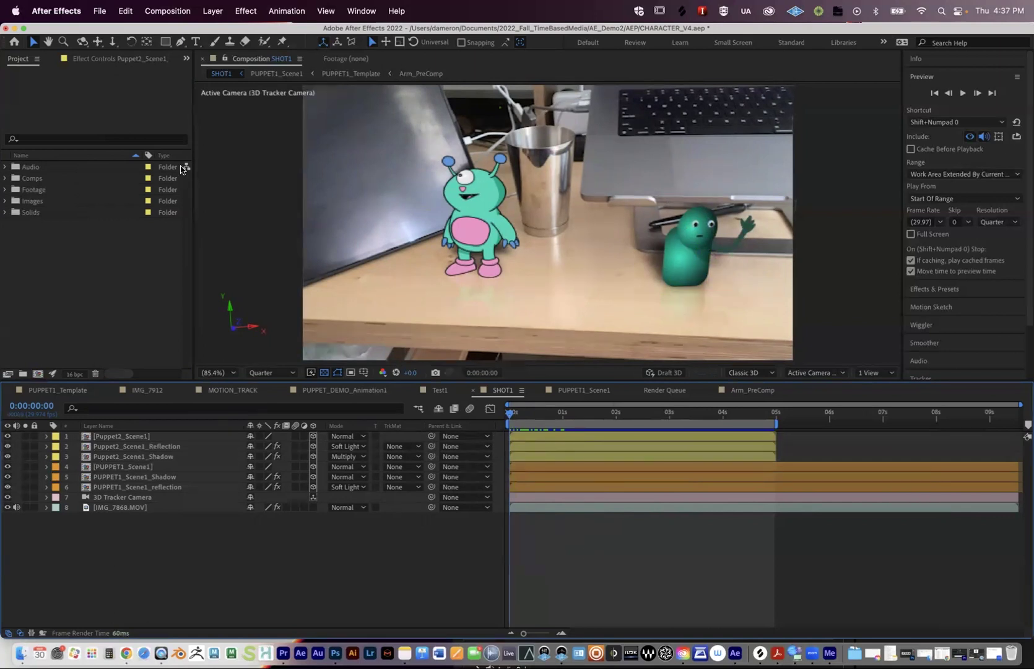
click(99, 11)
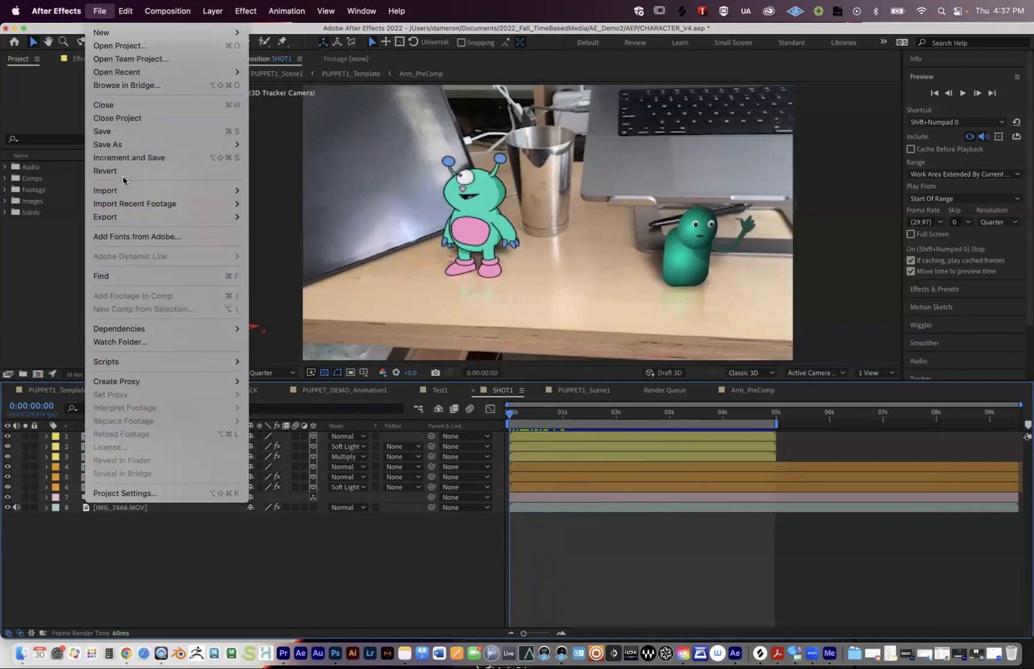
mouse_move(122, 221)
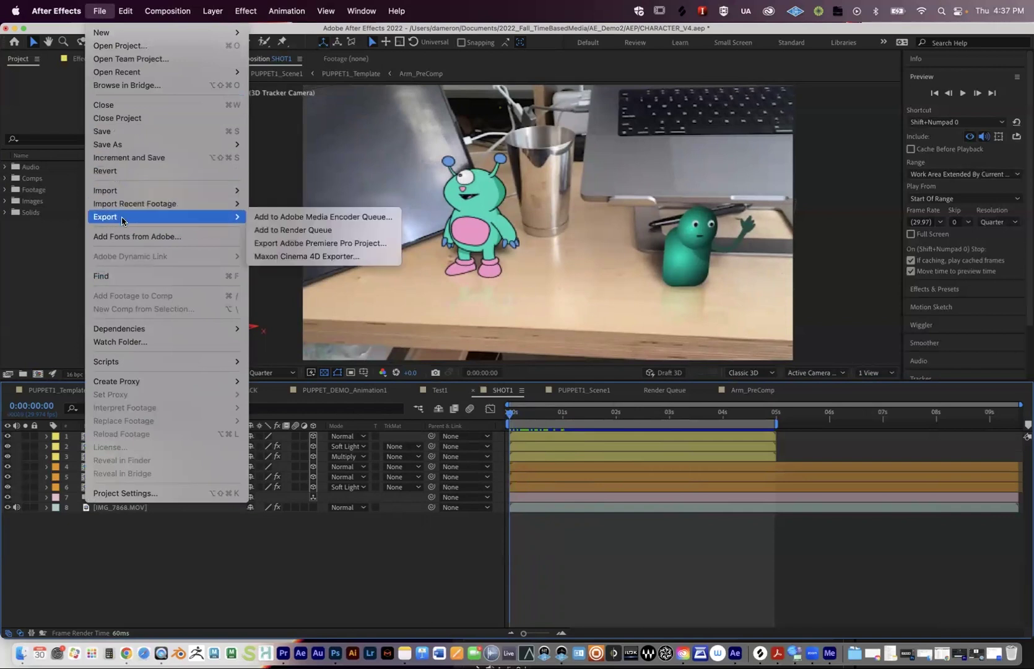
Add SHOT1 to the Adobe Media Encoder queue and move Encoder over After Effects
click(270, 216)
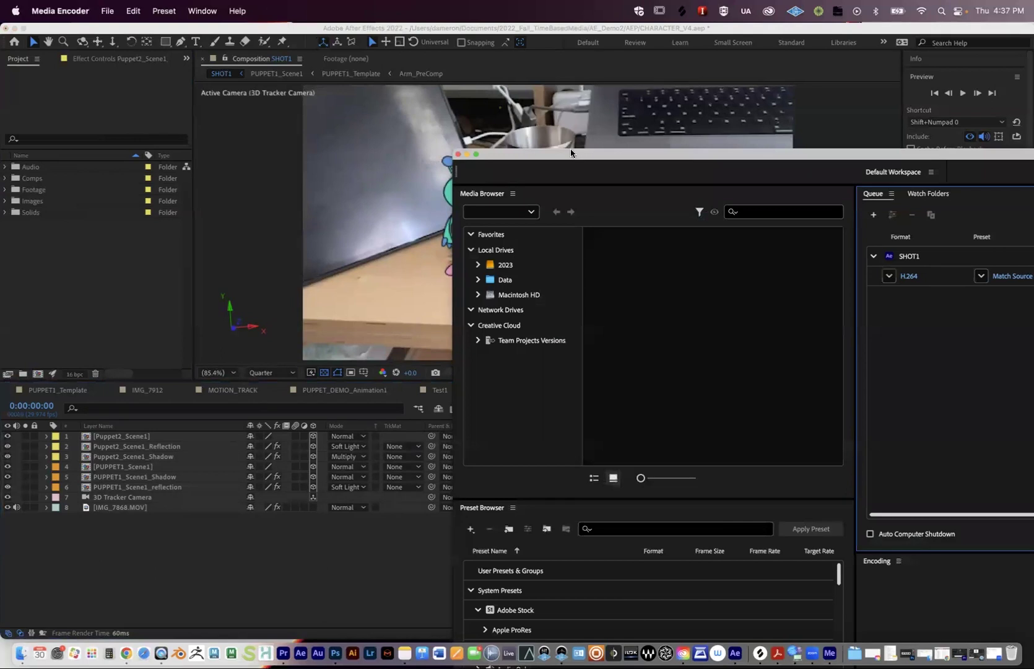
drag(571, 153, 125, 27)
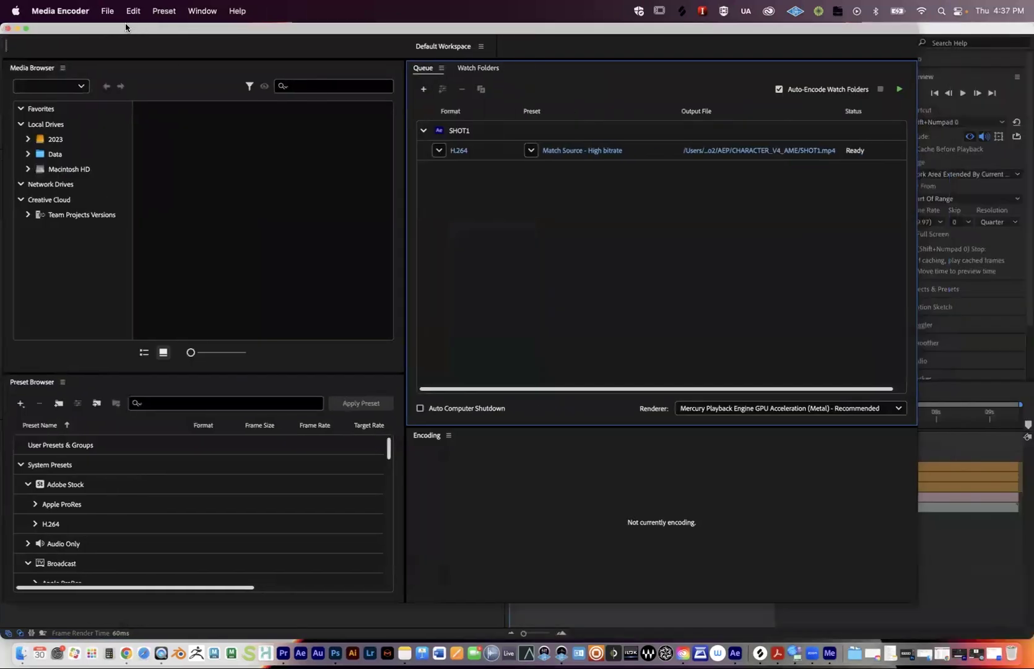
Save SHOT1's Media Encoder output to the Desktop, renamed SHOT1_v1.mp4
click(729, 150)
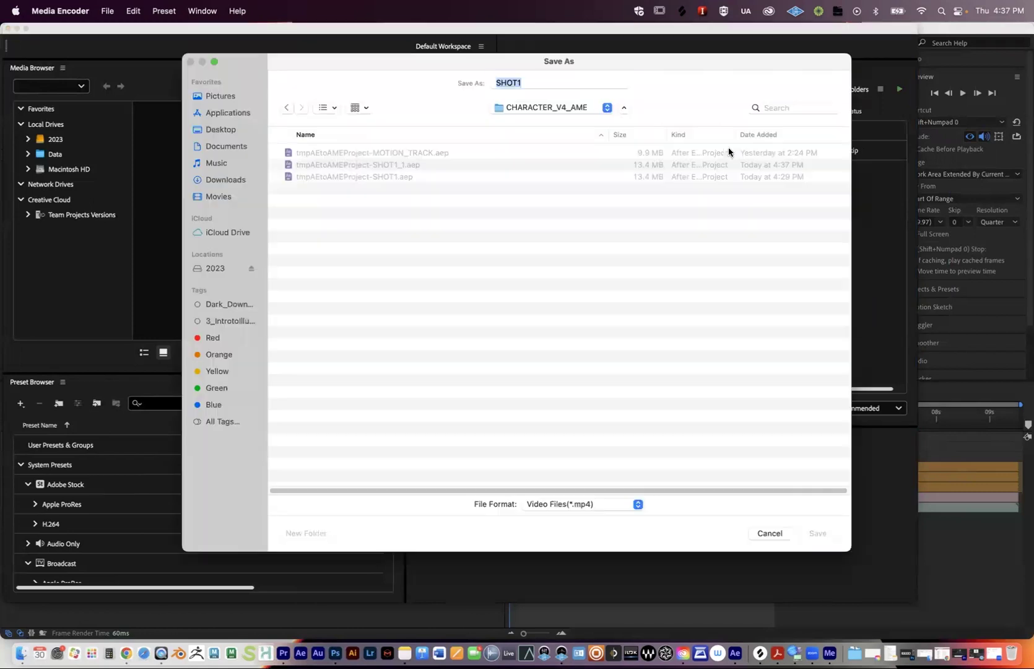
click(779, 534)
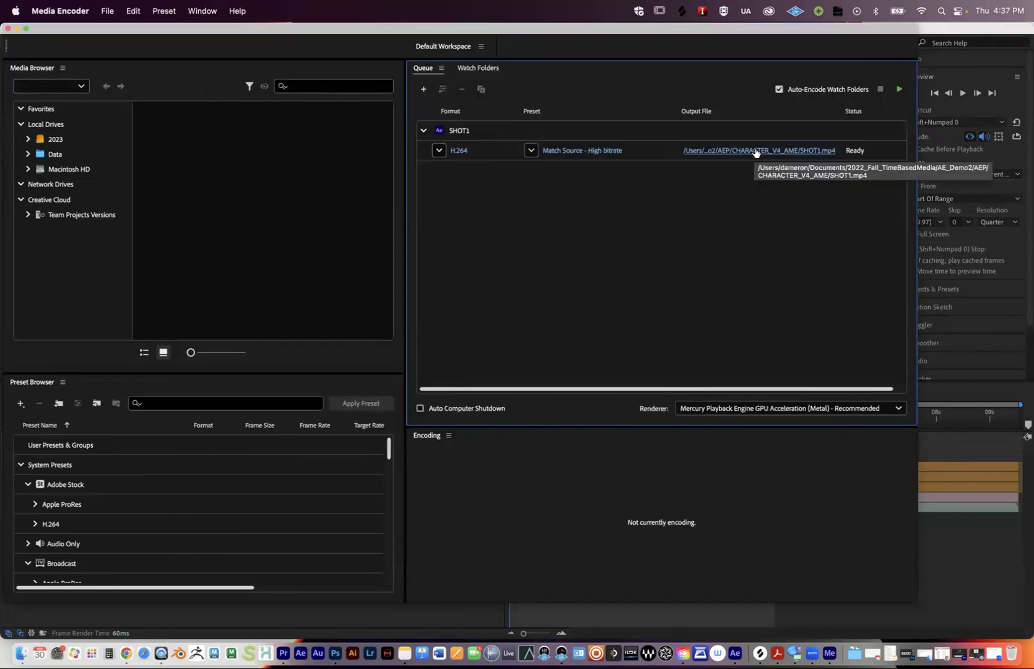
click(732, 154)
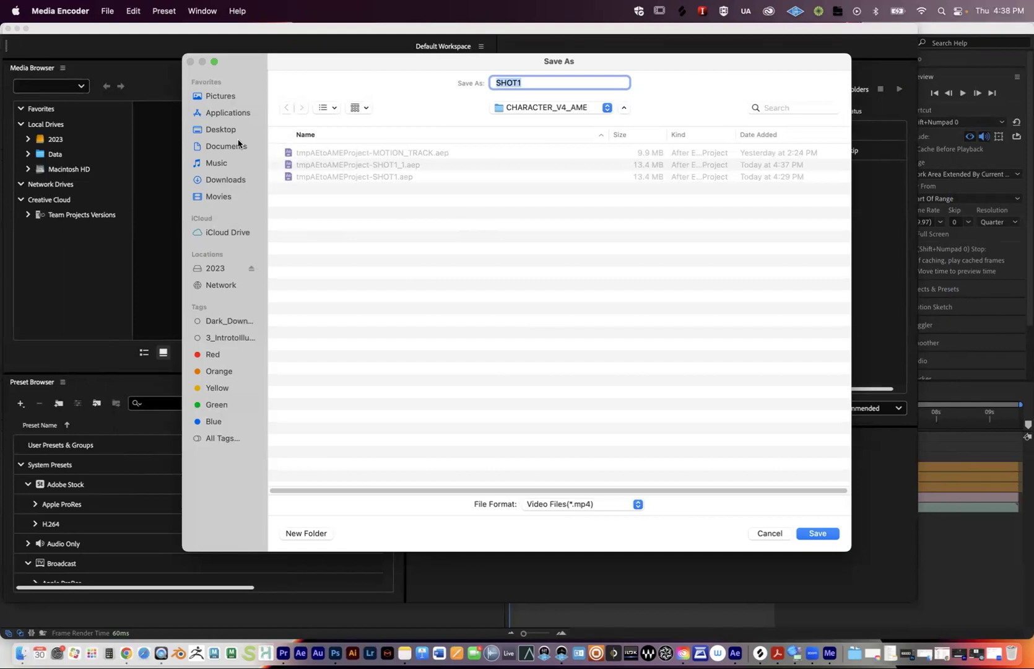
click(224, 129)
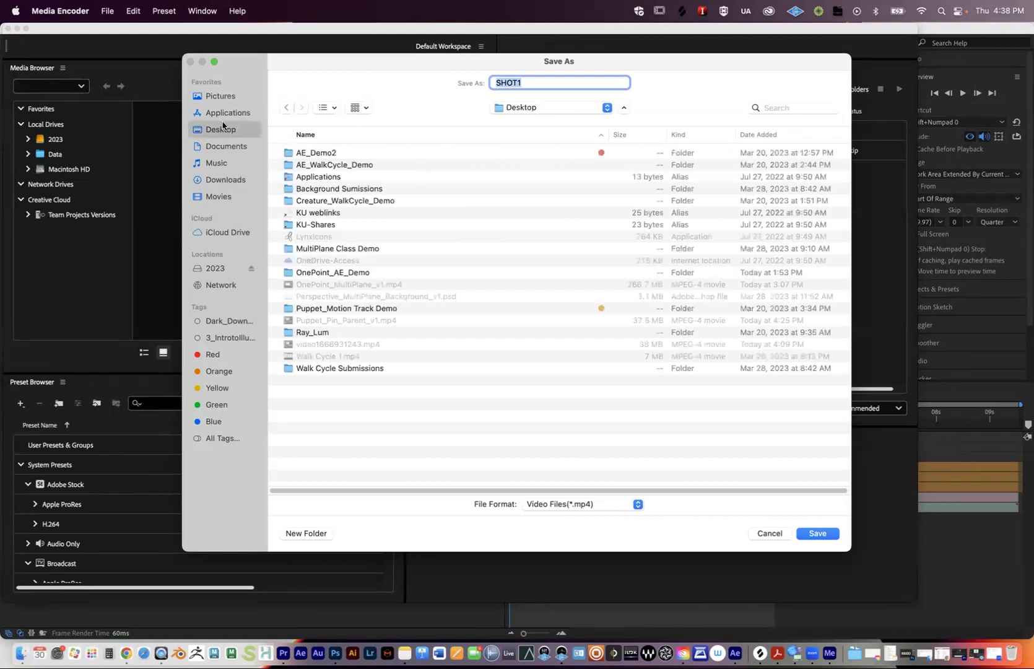
click(538, 84)
text(_v1)
click(817, 534)
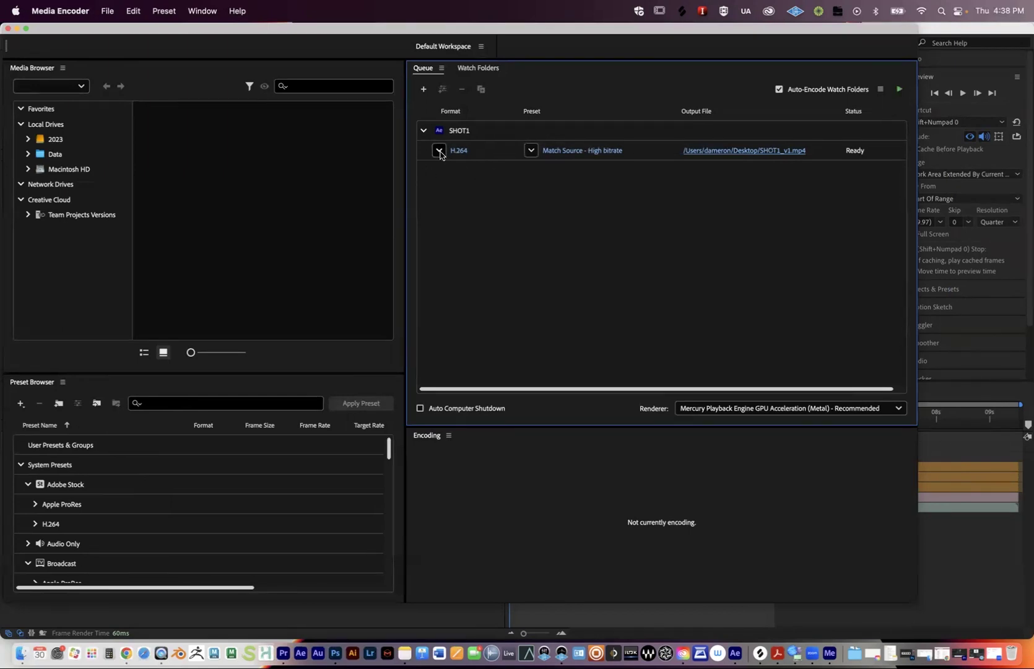
click(439, 150)
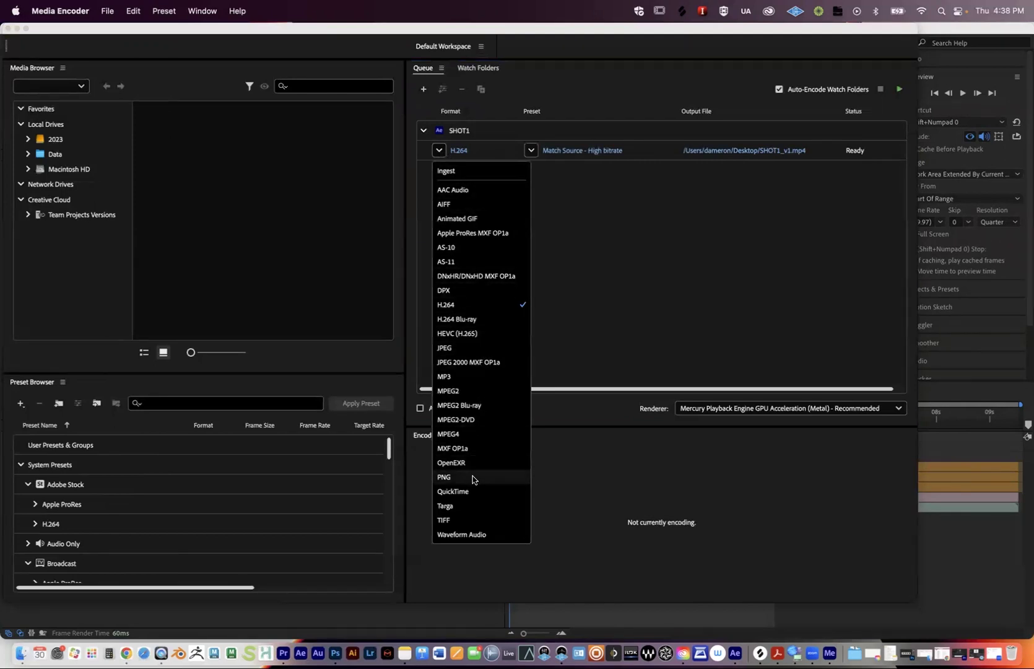
click(605, 244)
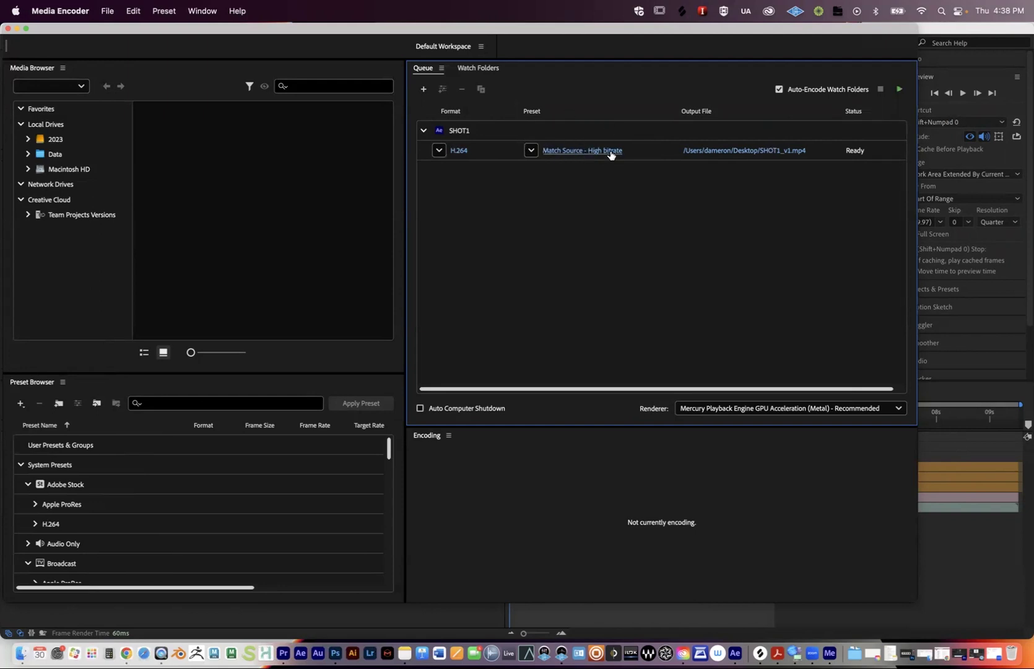
mouse_move(610, 156)
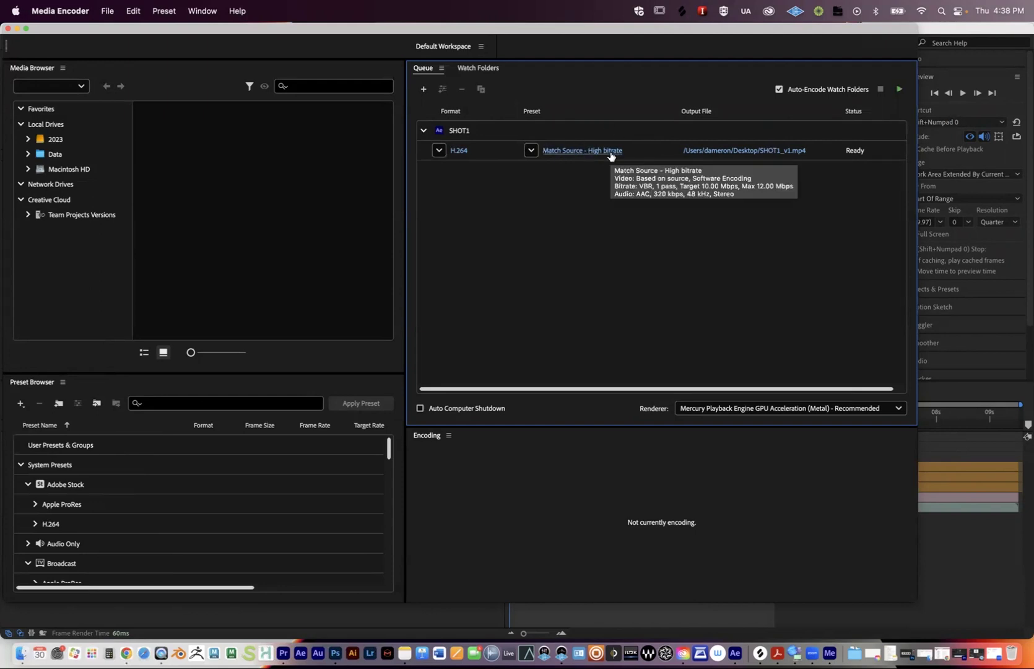
Turn on Use Maximum Render Quality and Render at Maximum Depth in SHOT1's export settings
click(562, 152)
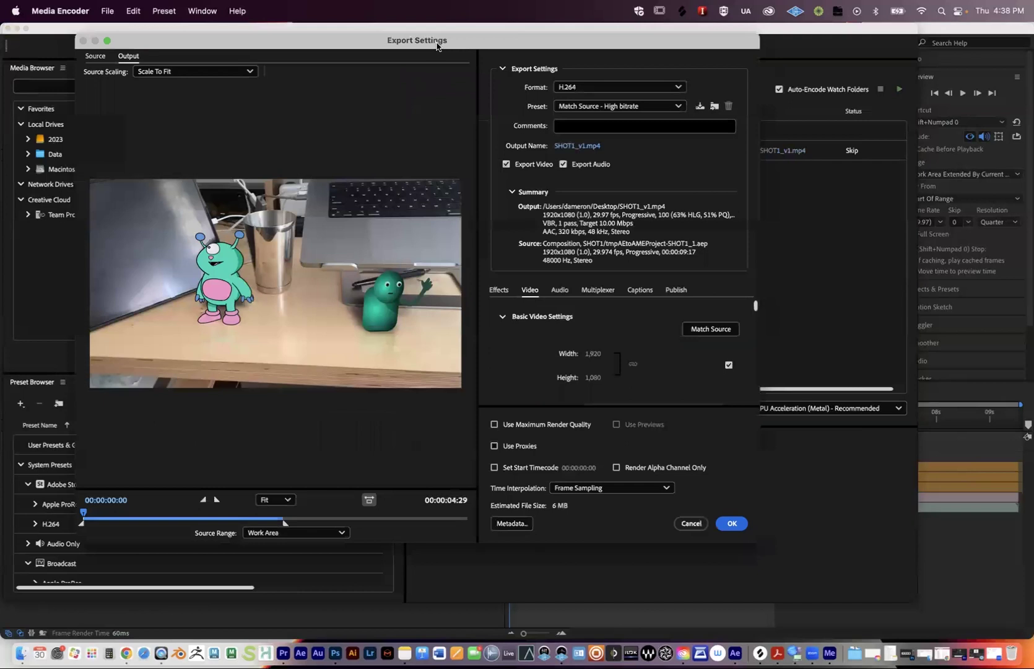
drag(437, 40, 400, 31)
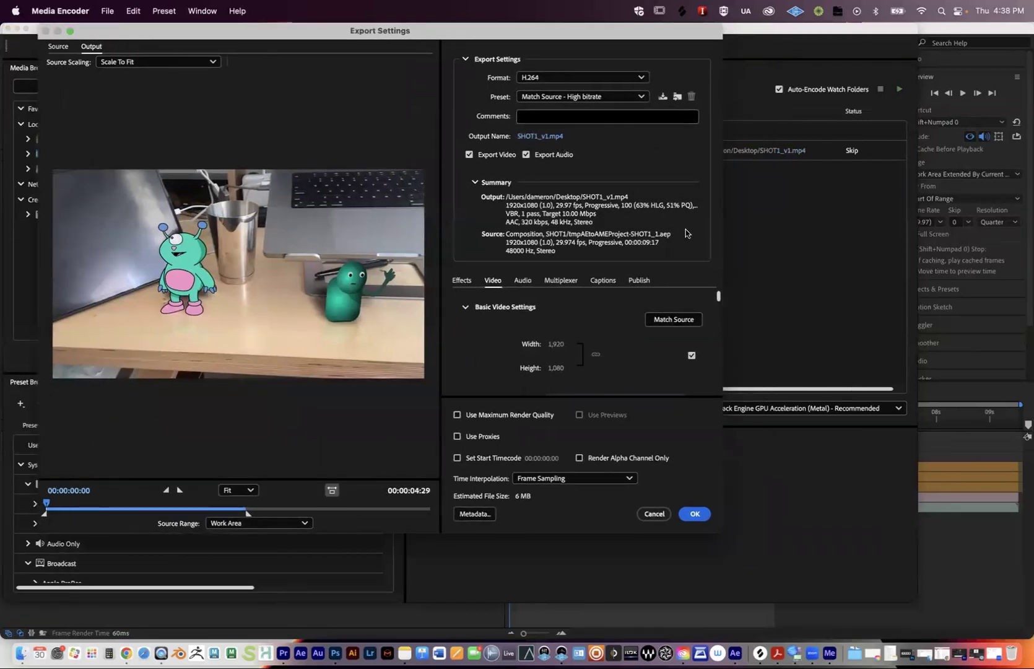
drag(718, 296, 720, 337)
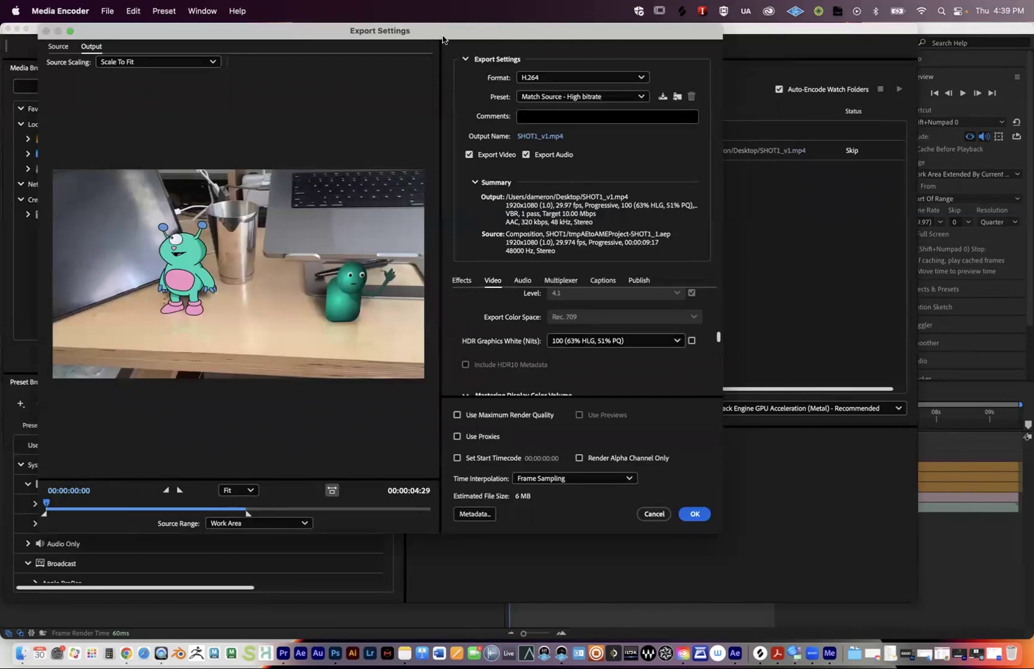
drag(443, 39, 469, 34)
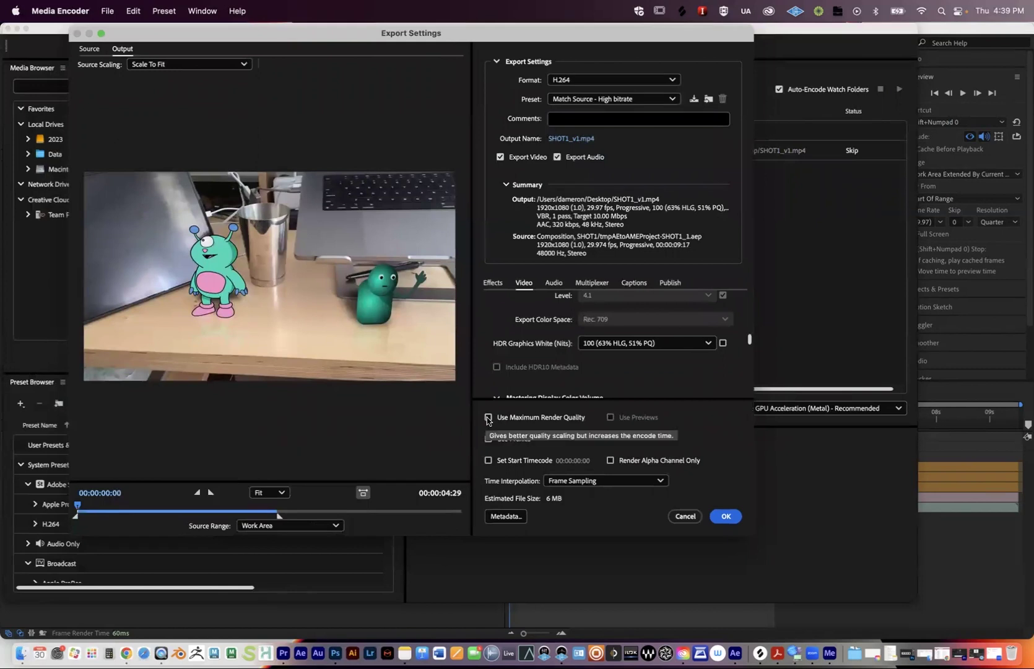
click(488, 417)
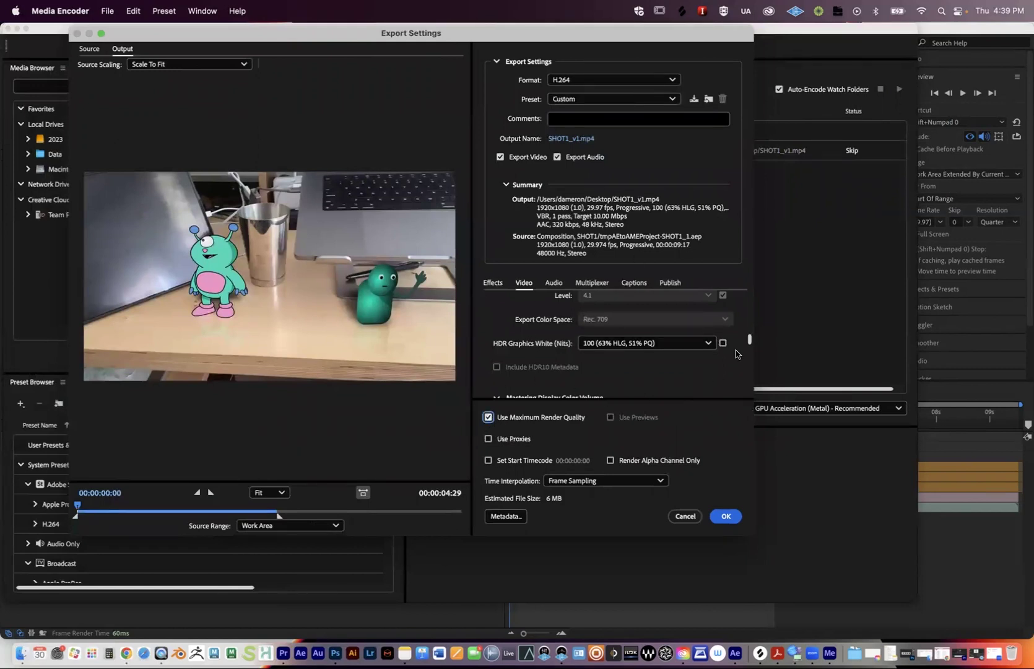
drag(749, 341, 752, 294)
scroll(712, 322, down, 5)
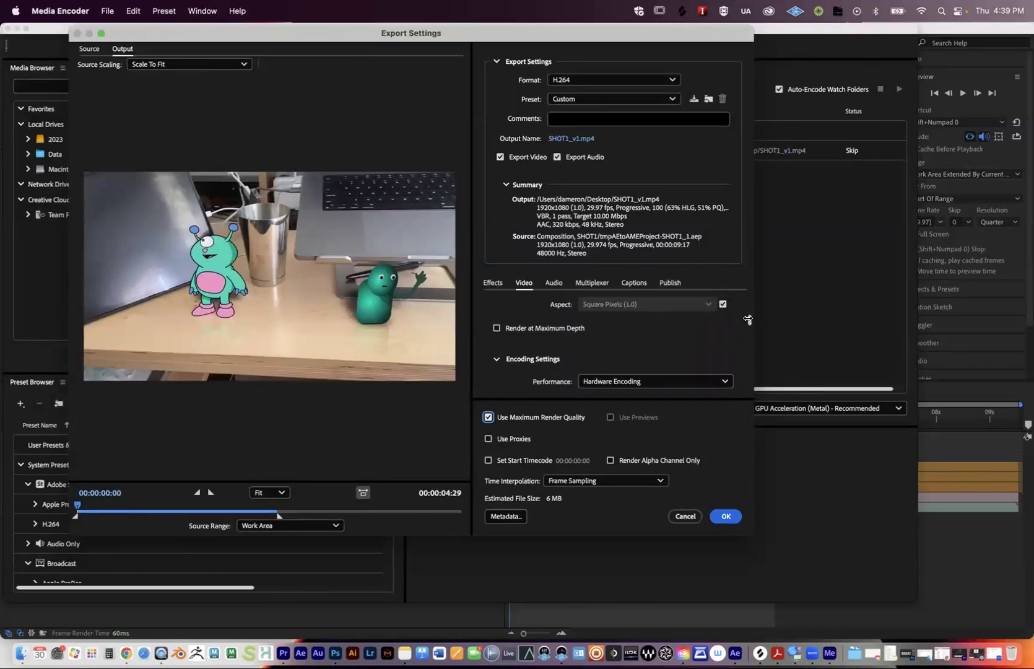
scroll(717, 324, up, 3)
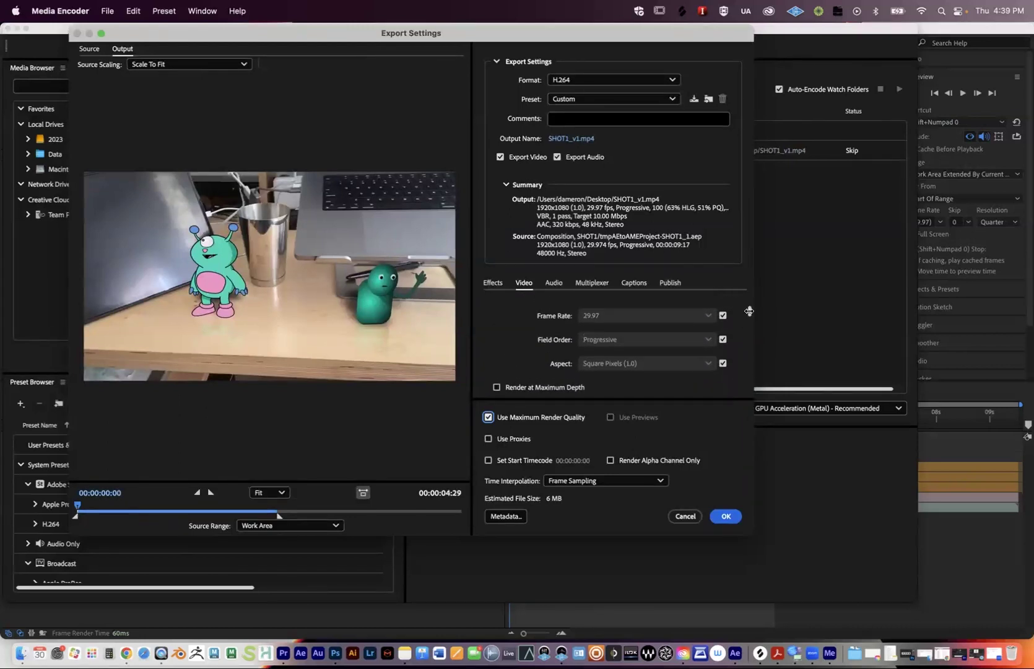
click(497, 370)
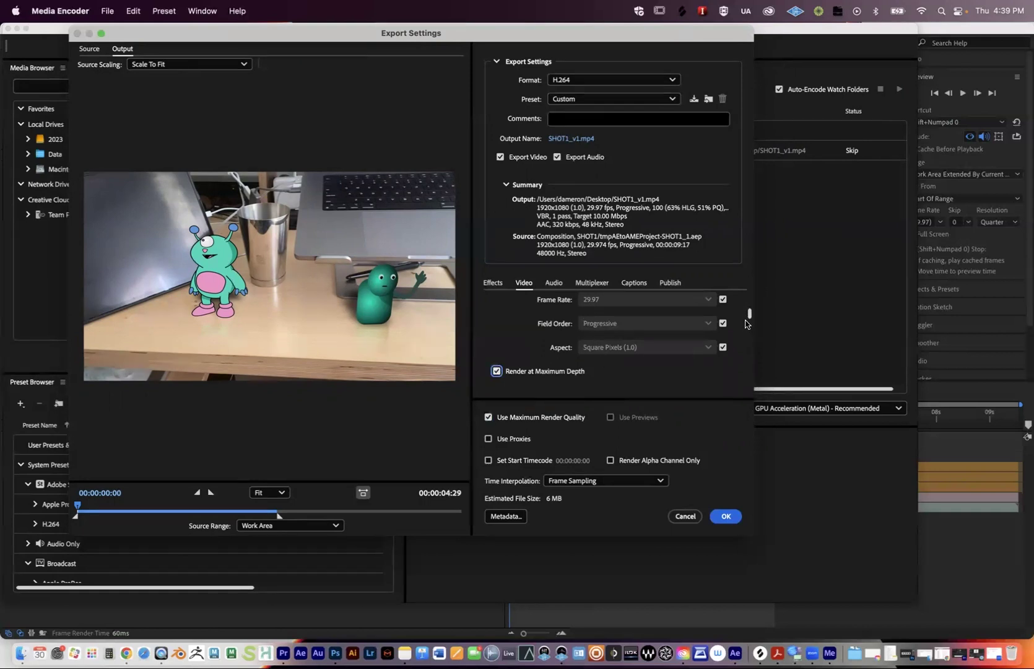
Set the target bitrate to 30 Mbps and apply the export settings
drag(750, 316, 744, 383)
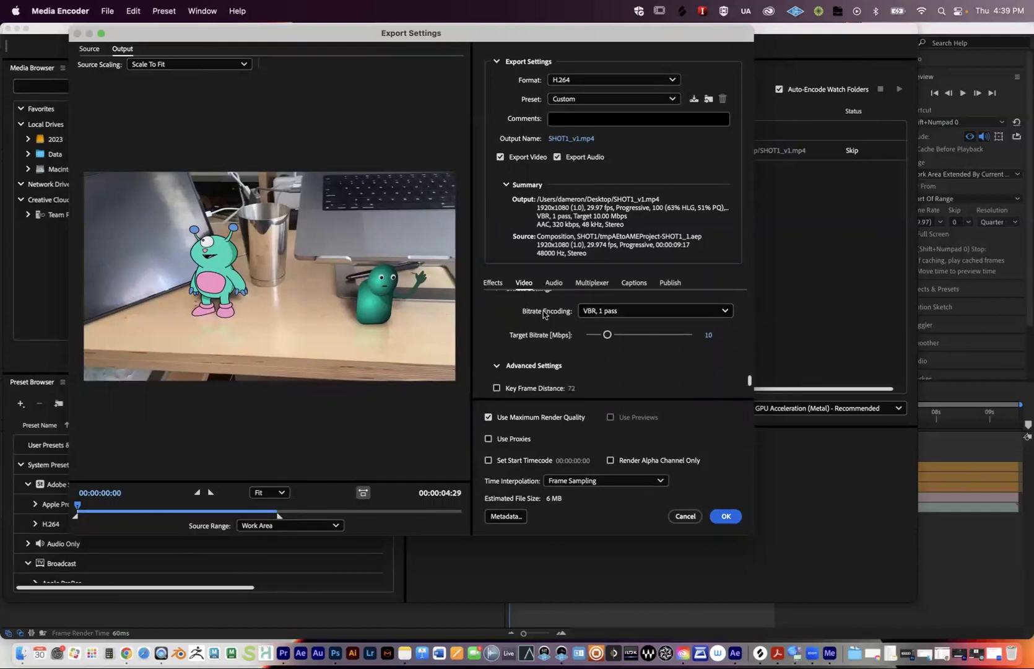
click(708, 337)
text(3)
click(689, 367)
click(730, 517)
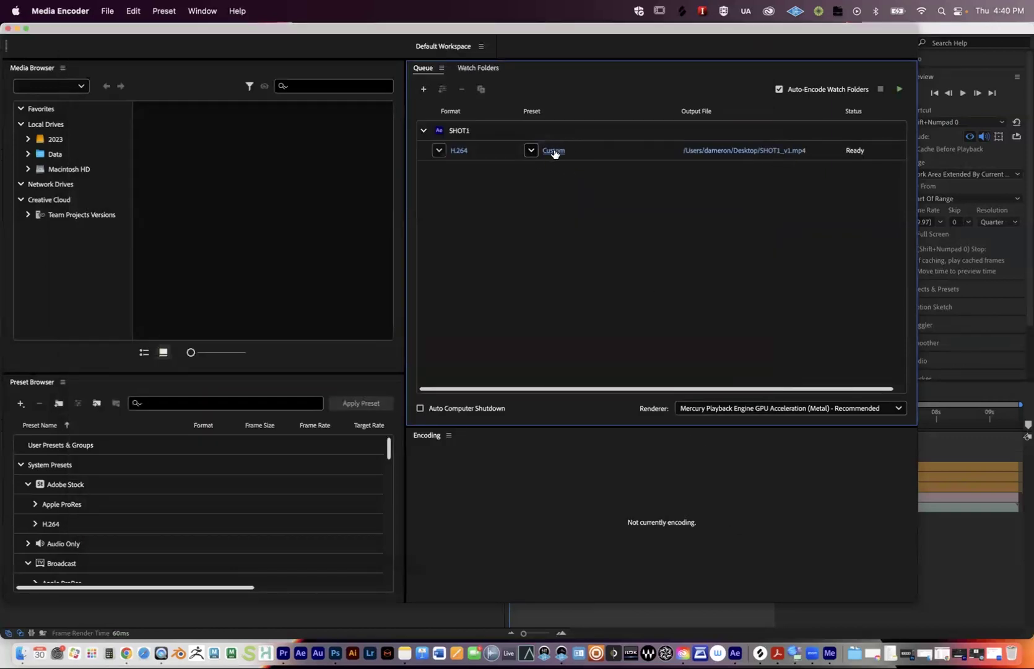
Switch SHOT1's export preset to Vimeo 1080p Full HD and apply it
mouse_move(554, 153)
click(555, 151)
click(557, 156)
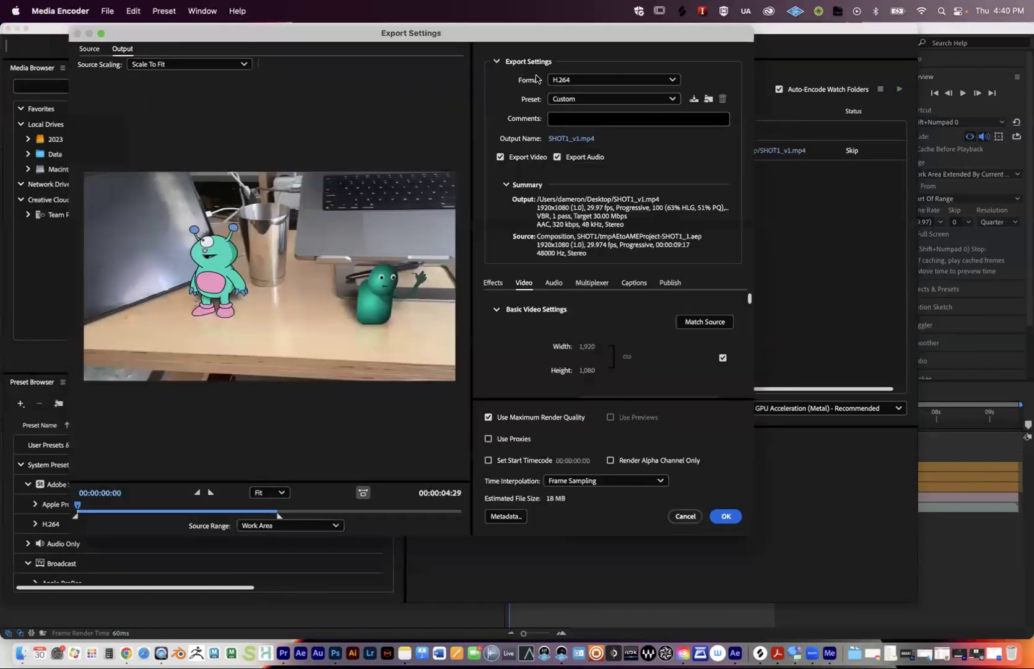
drag(522, 39, 516, 52)
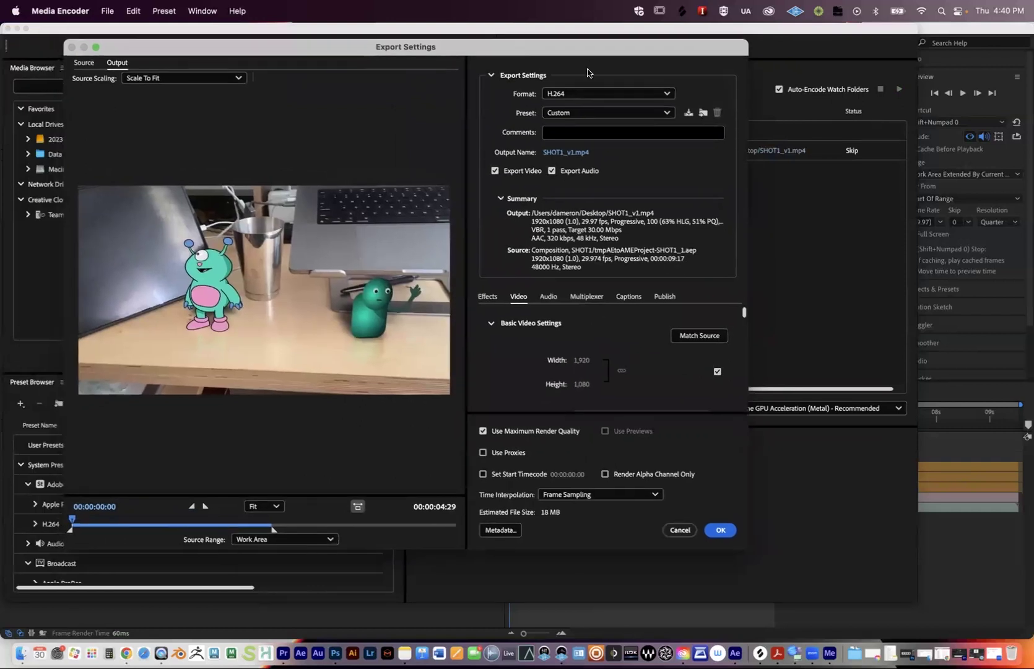
click(582, 112)
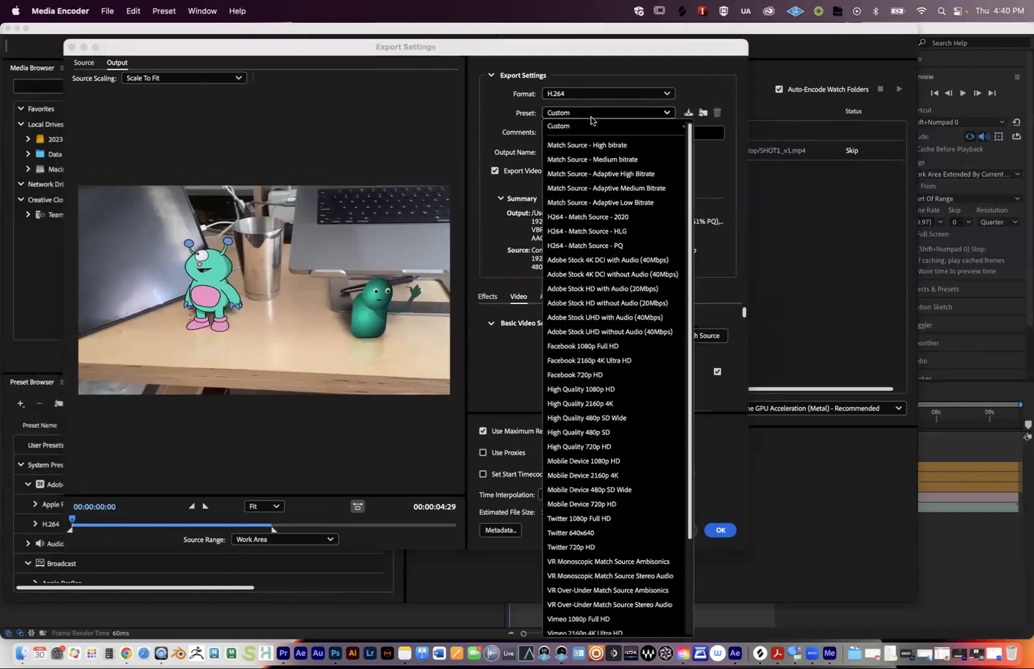
scroll(694, 250, down, 3)
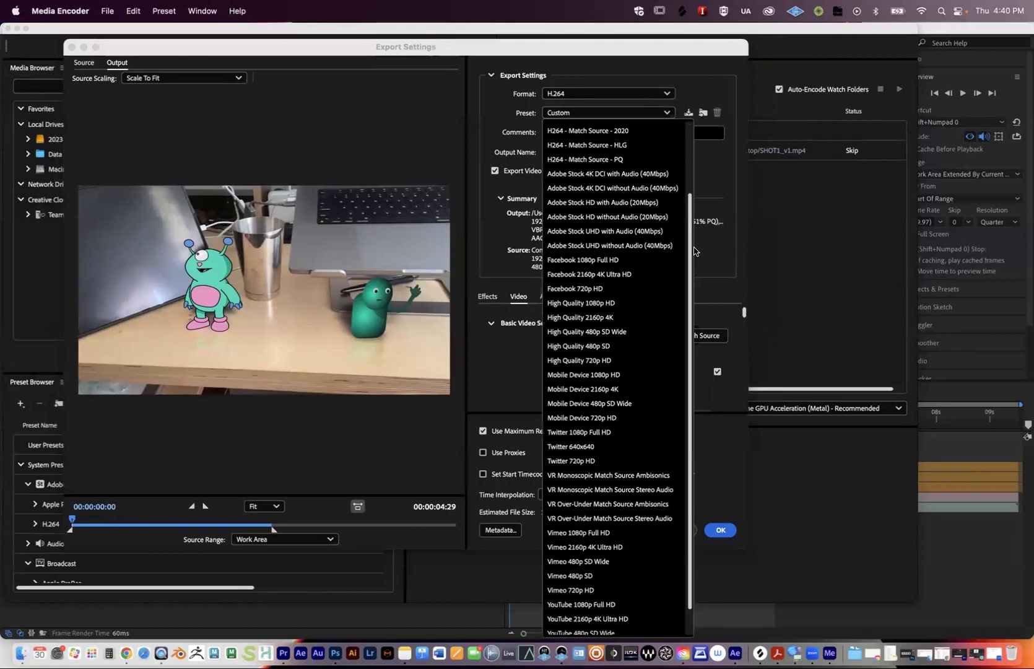
scroll(694, 251, down, 2)
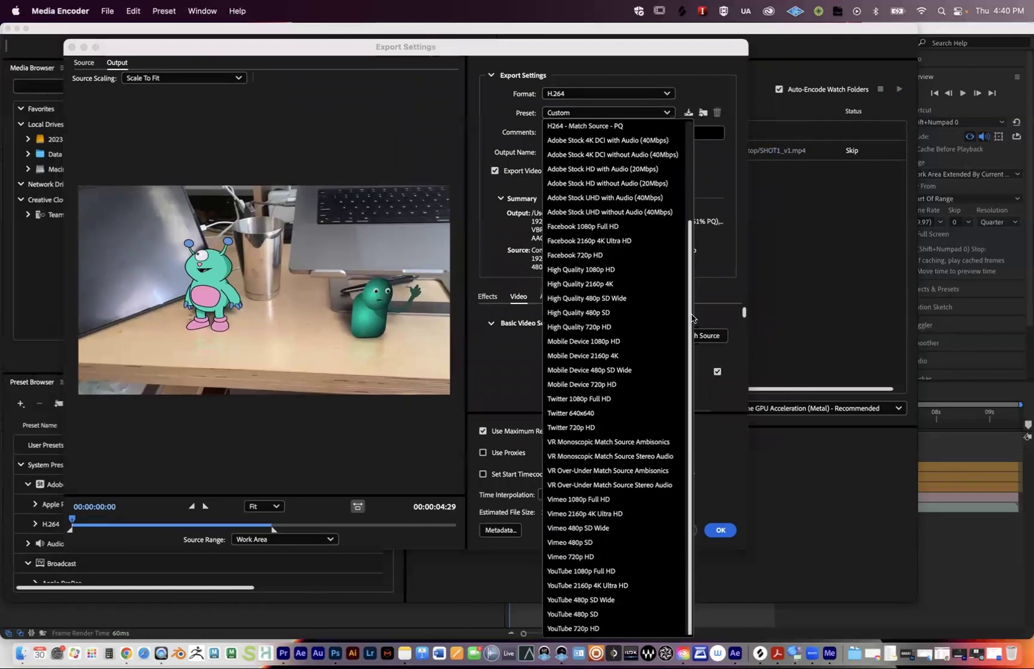
click(573, 501)
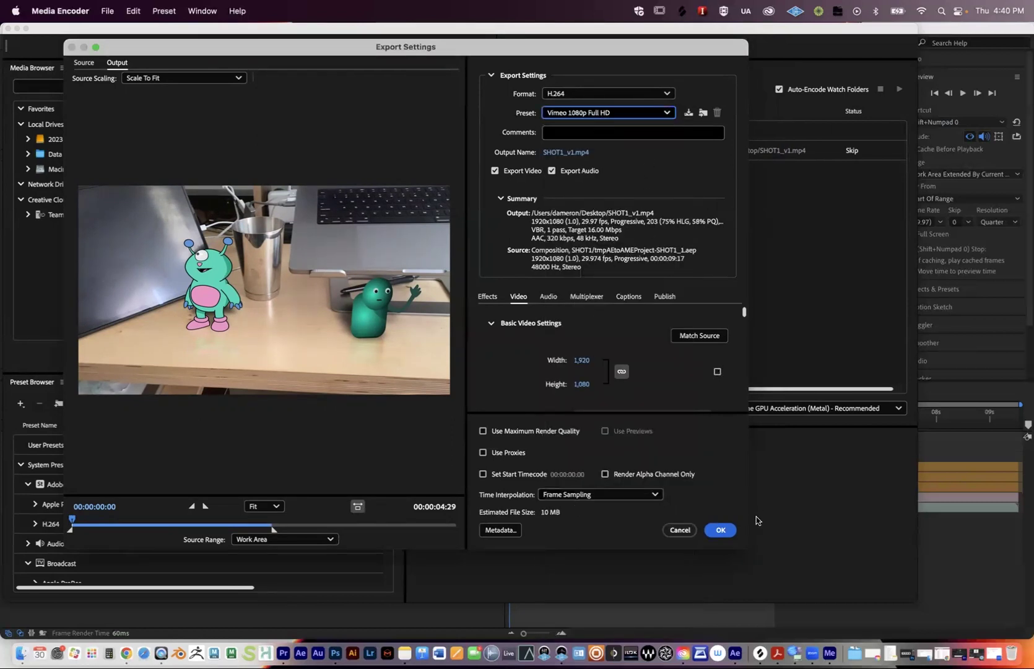
click(722, 532)
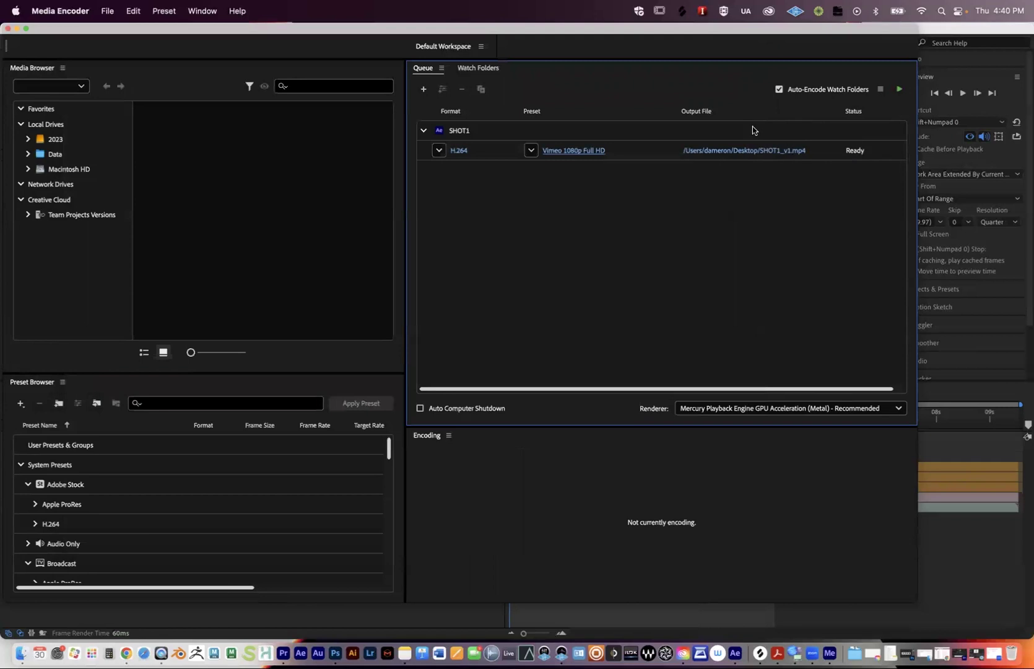
Encode the queued SHOT1_v1.mp4 job, then minimize Media Encoder
click(899, 89)
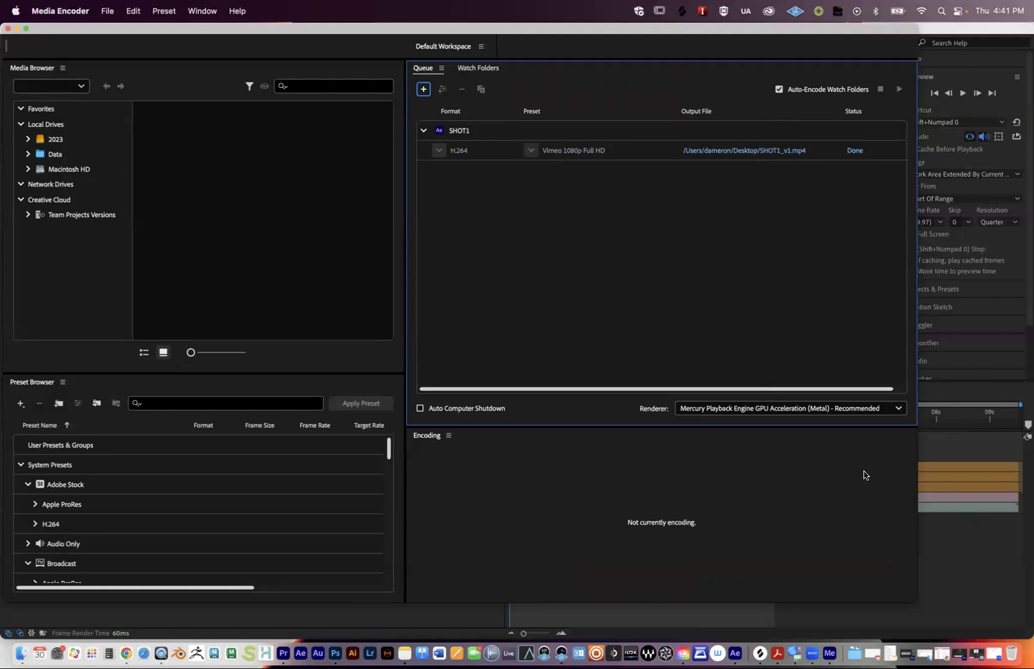
click(17, 29)
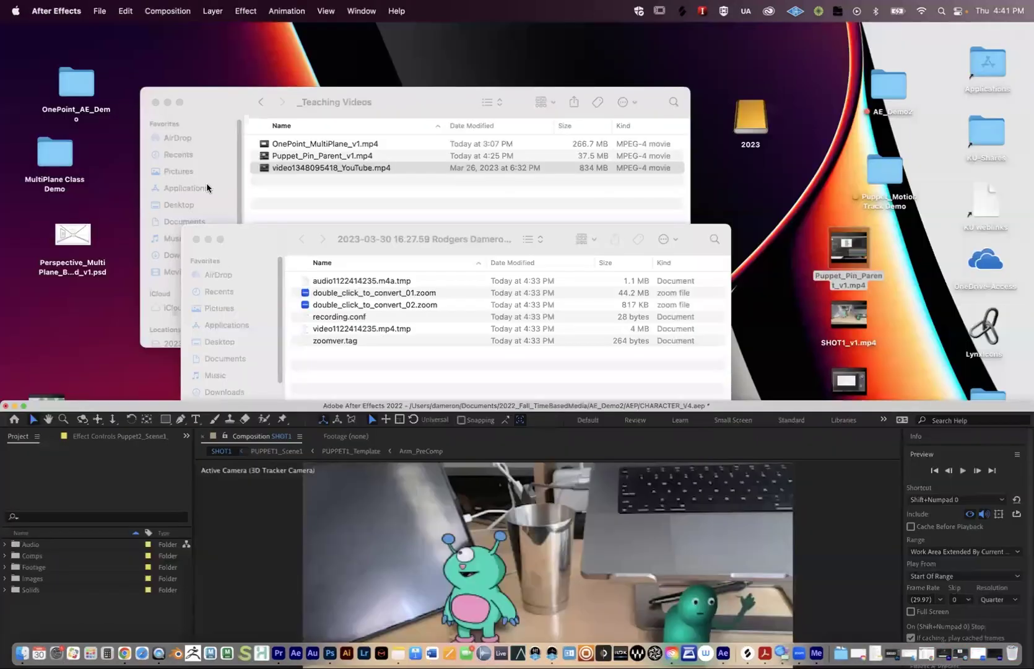
Minimize both Finder windows and move After Effects aside to reveal the desktop files
click(207, 239)
click(168, 102)
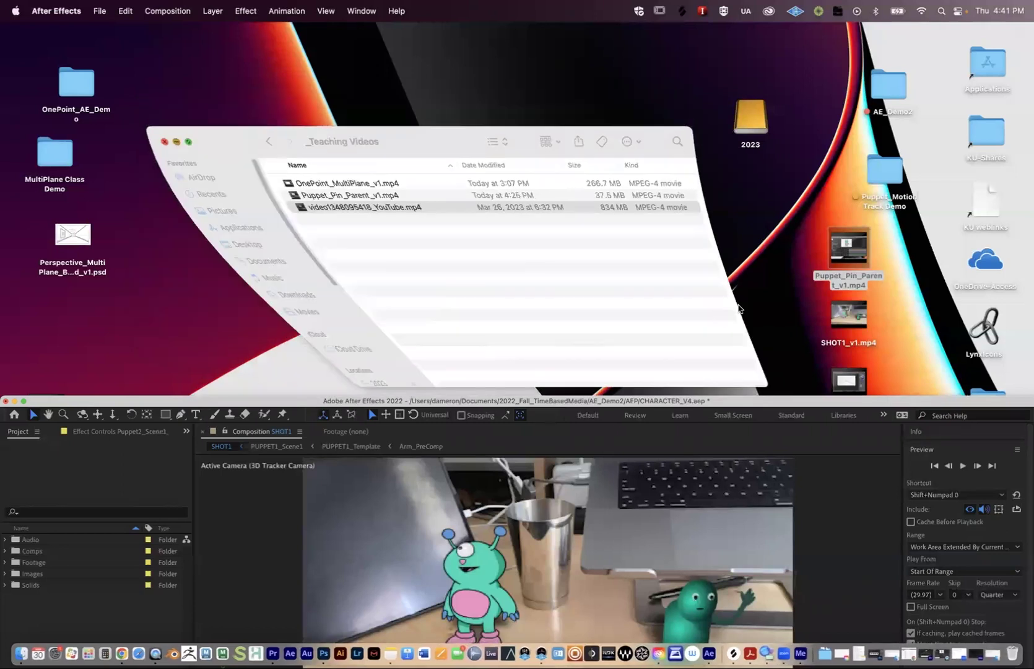
drag(805, 400, 389, 72)
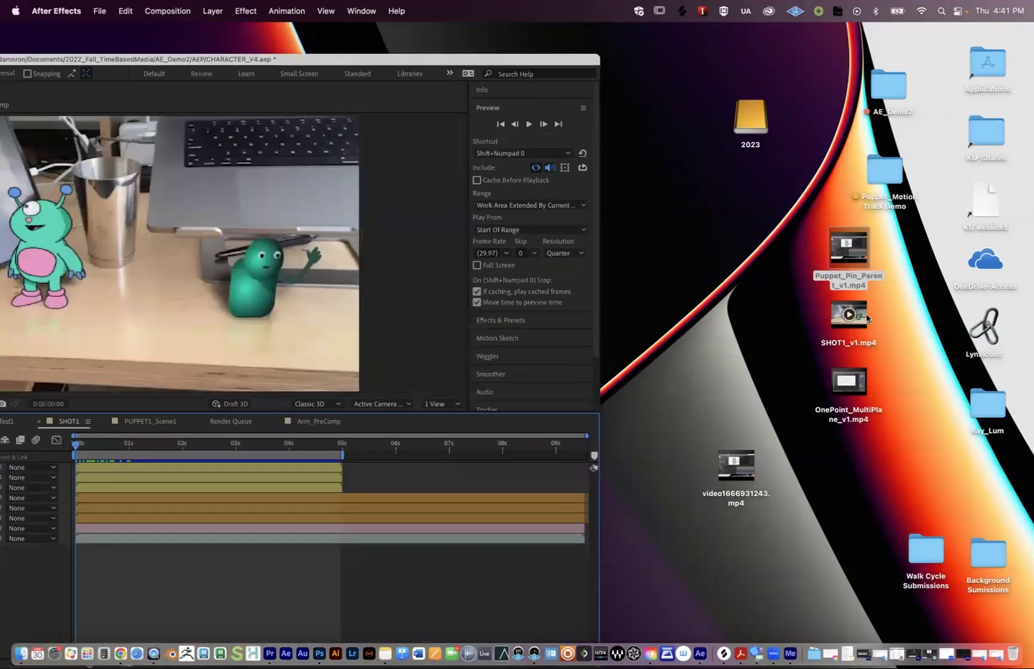
Open SHOT1_v1.mp4 from the desktop with QuickTime Player
click(861, 322)
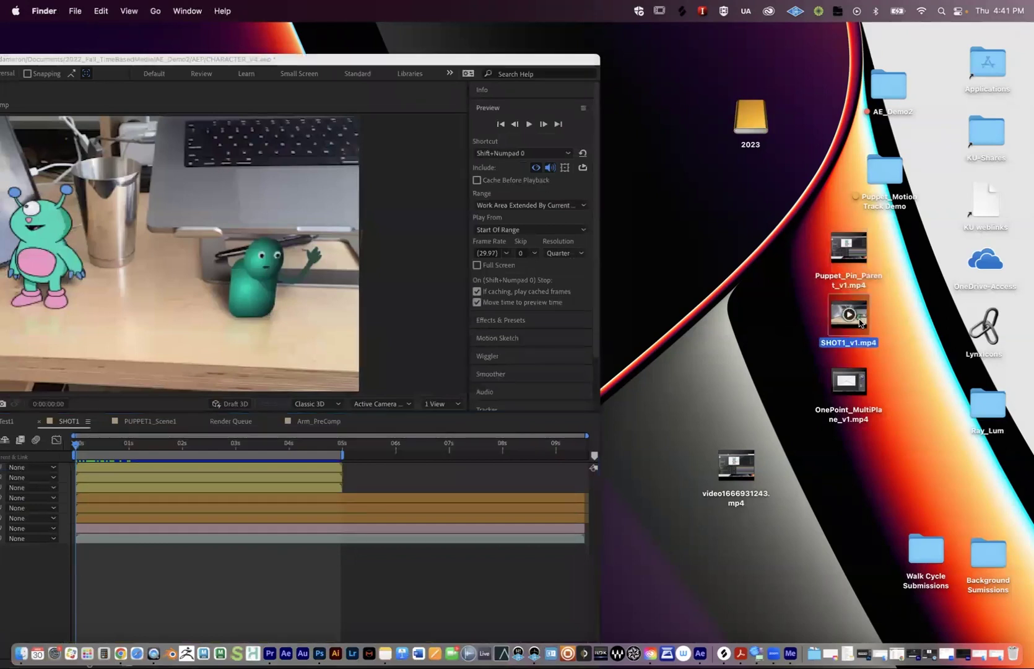
right_click(849, 309)
mouse_move(867, 329)
click(772, 330)
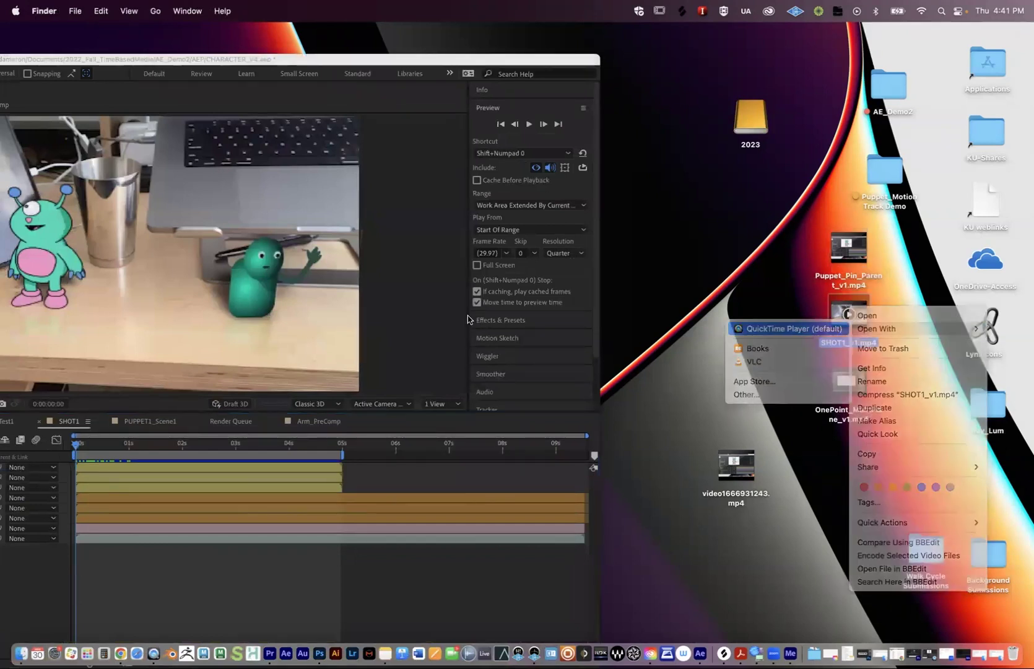
Play SHOT1_v1.mp4, rewind it to the first frame, and close the QuickTime window
click(517, 523)
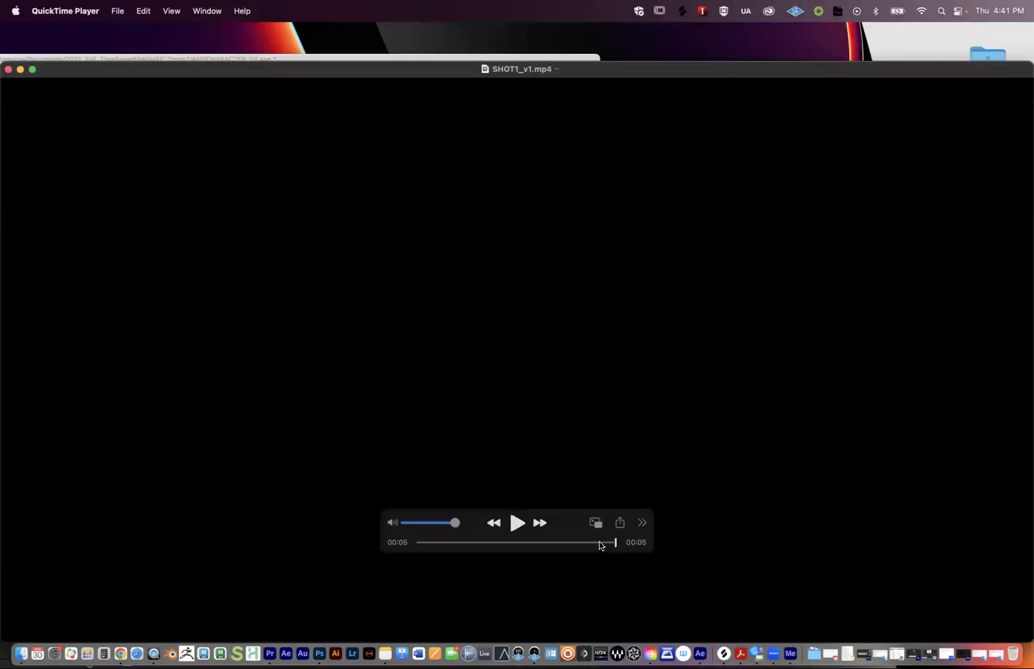
drag(600, 545, 520, 542)
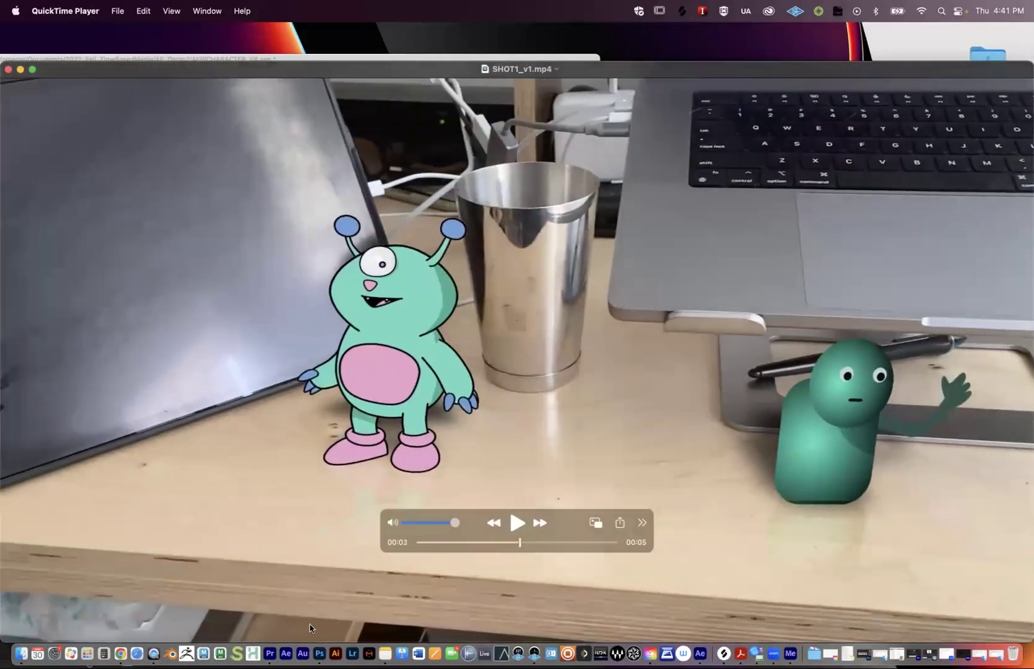
click(8, 69)
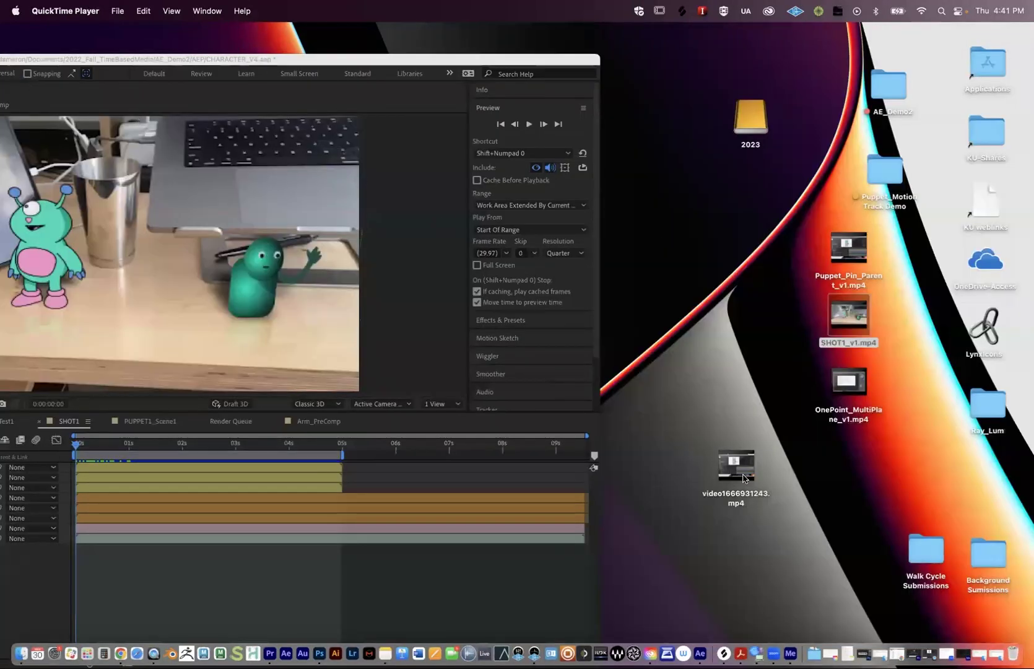
drag(737, 468, 847, 461)
Bring After Effects forward and enlarge its window to fill the screen
click(94, 79)
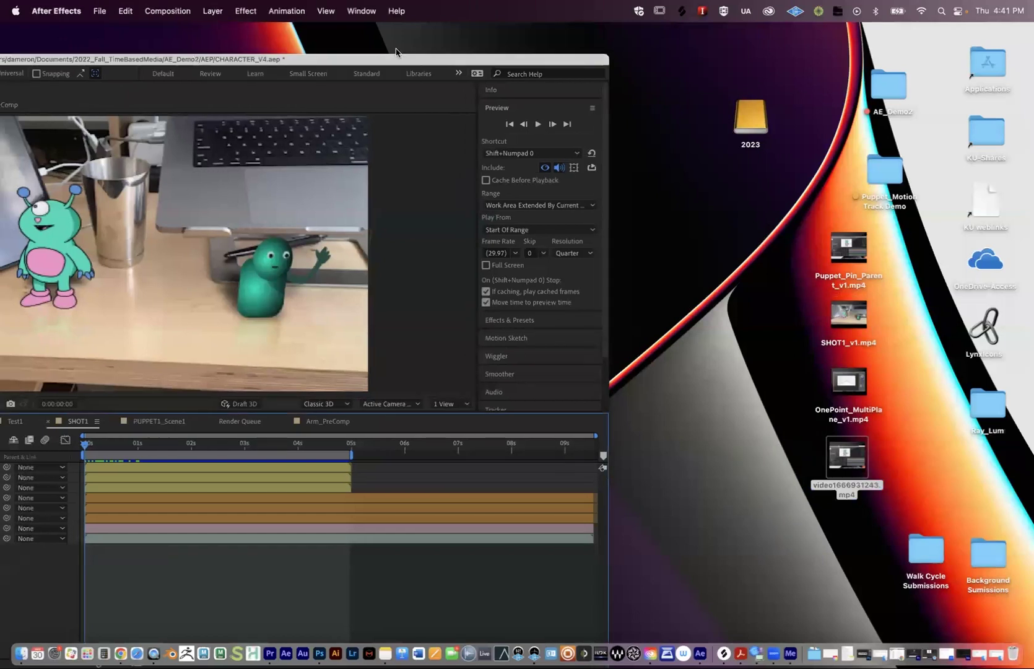
double_click(313, 59)
drag(704, 22, 791, 33)
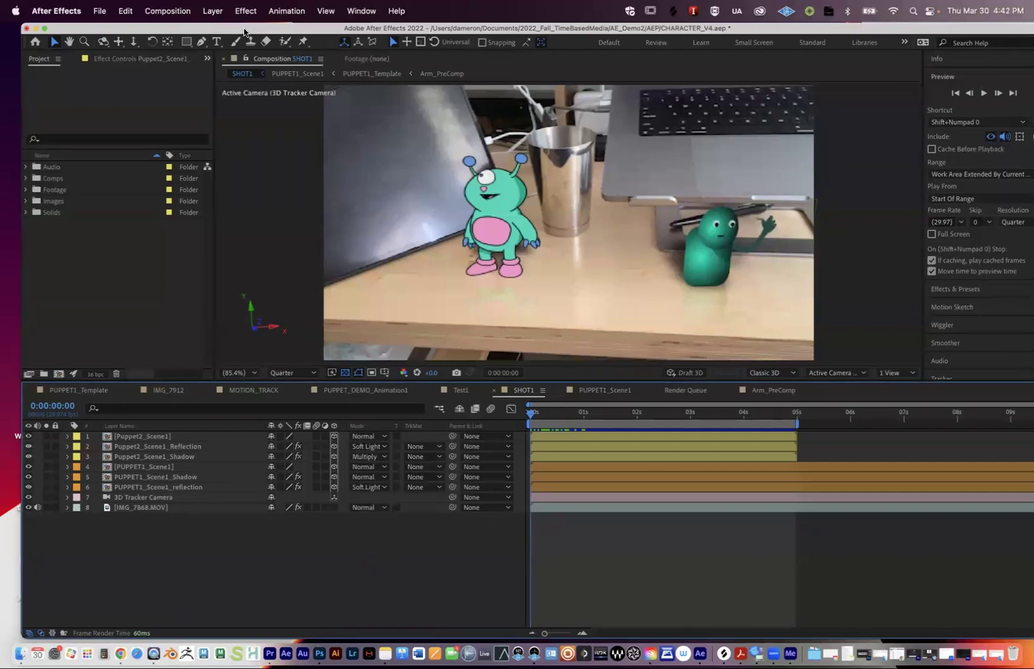
drag(250, 31, 228, 23)
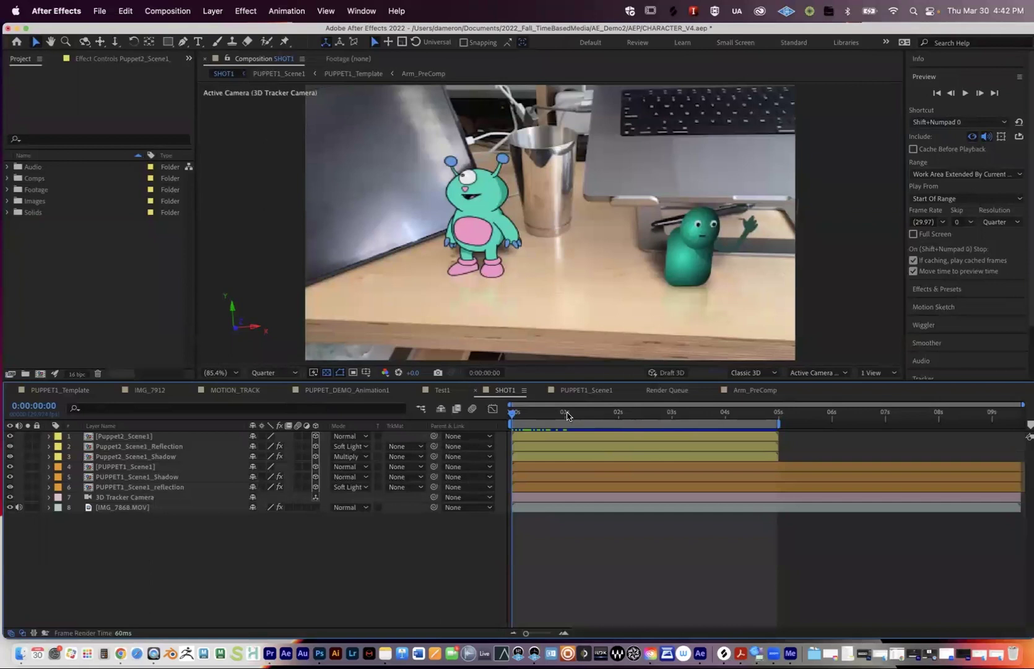
Preview SHOT1 and bring up the File > Export options
key(space)
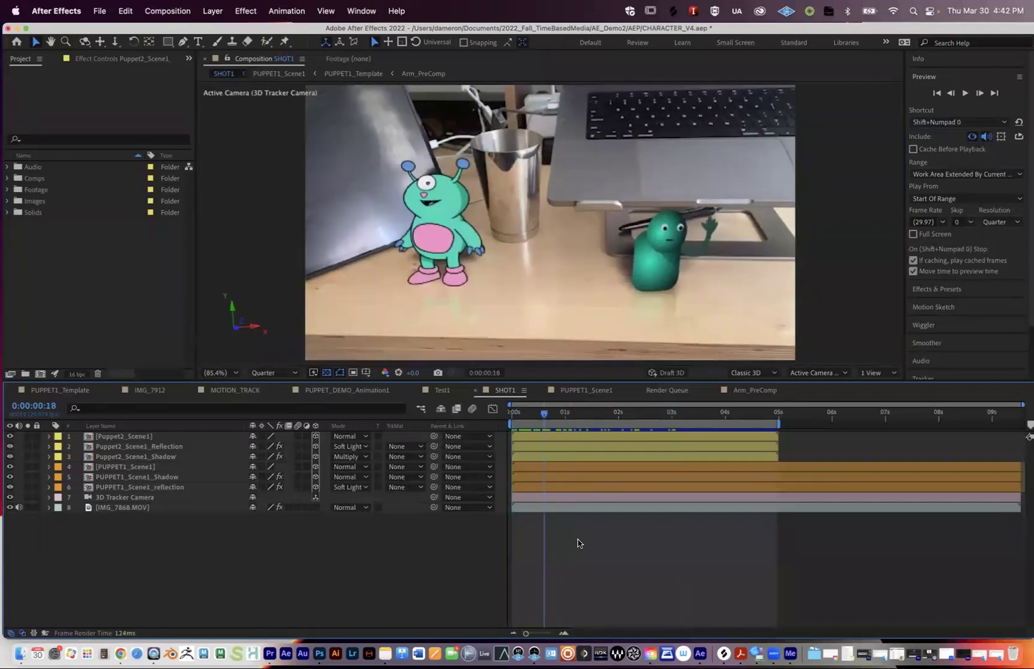
click(99, 12)
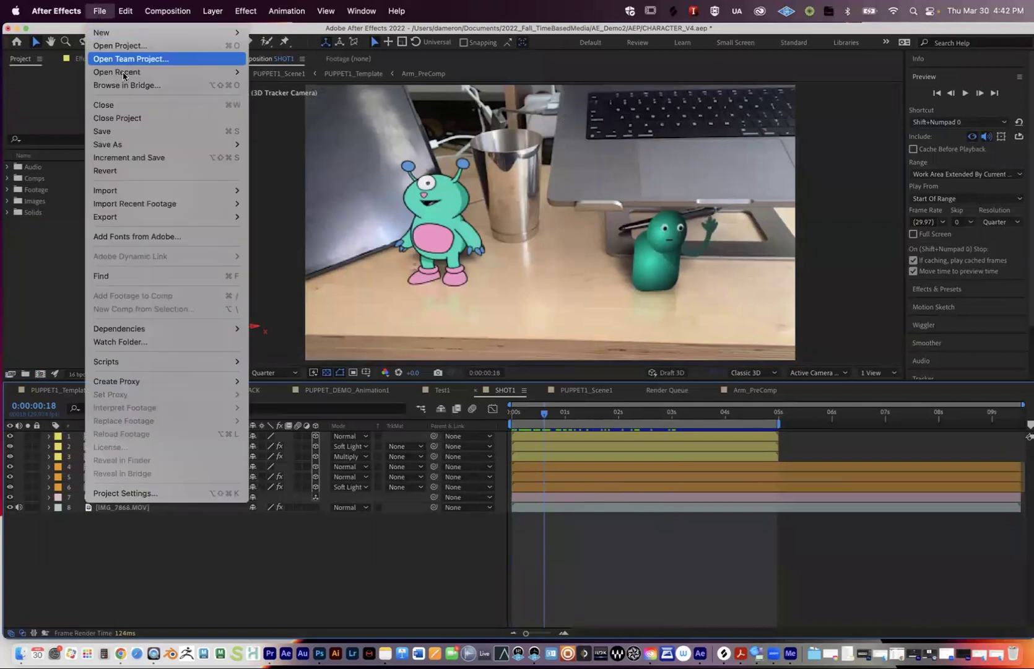
mouse_move(173, 218)
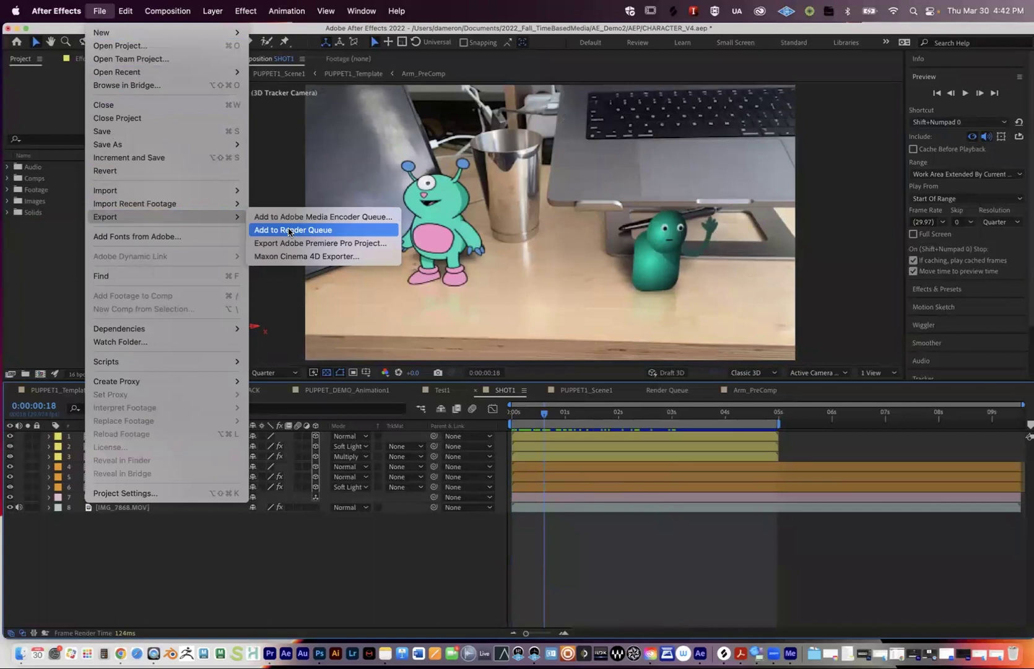
Add SHOT1 to the Render Queue, delete the old Done SHOT1 item, and open its Render Settings
click(289, 230)
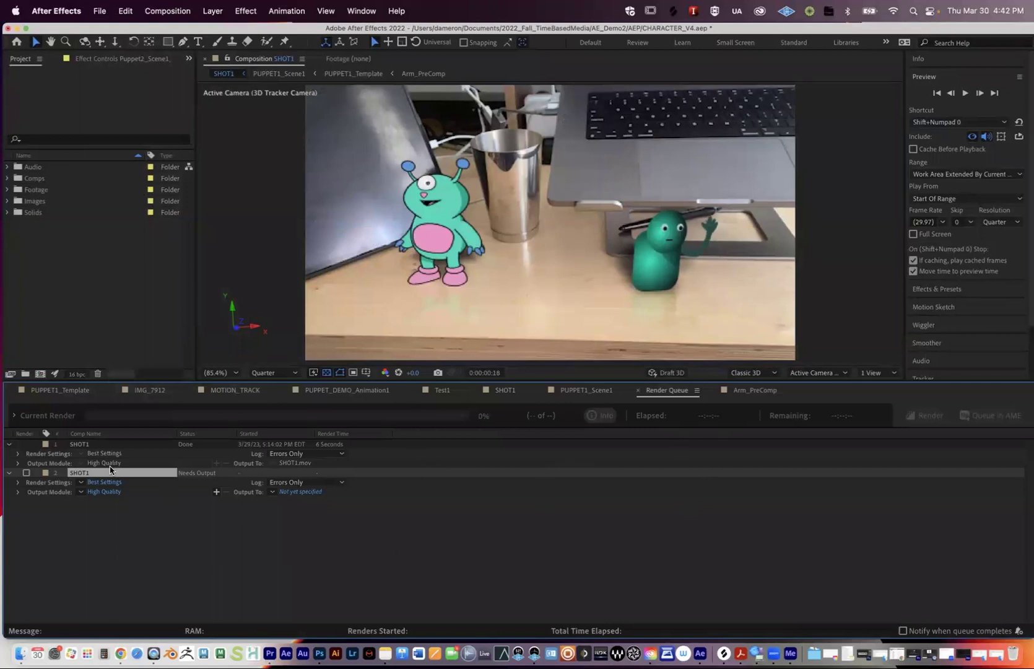
click(78, 443)
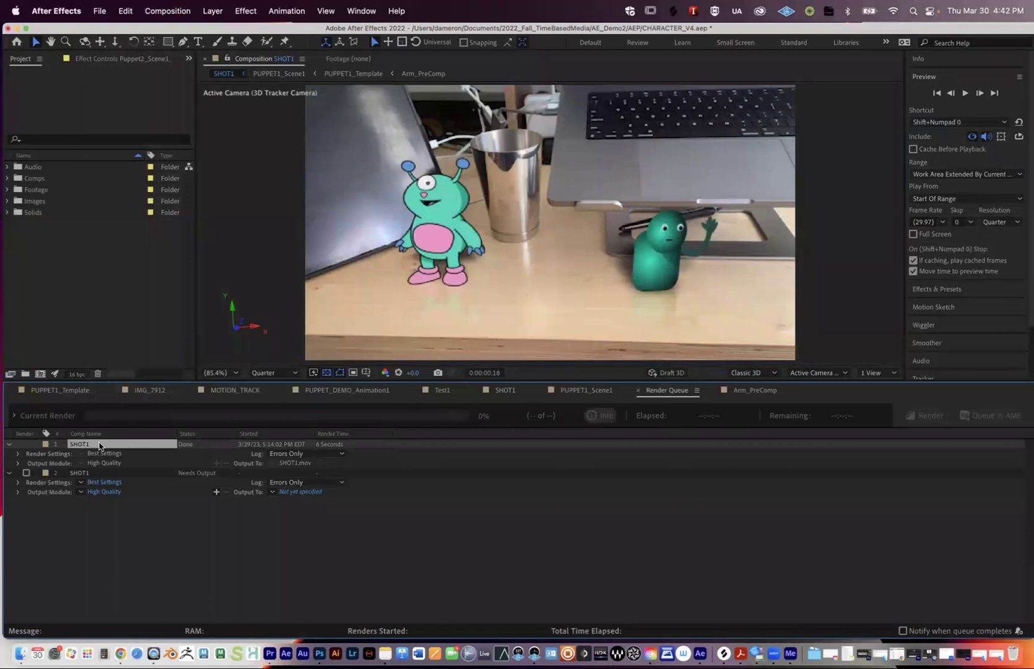
key(Delete)
click(81, 447)
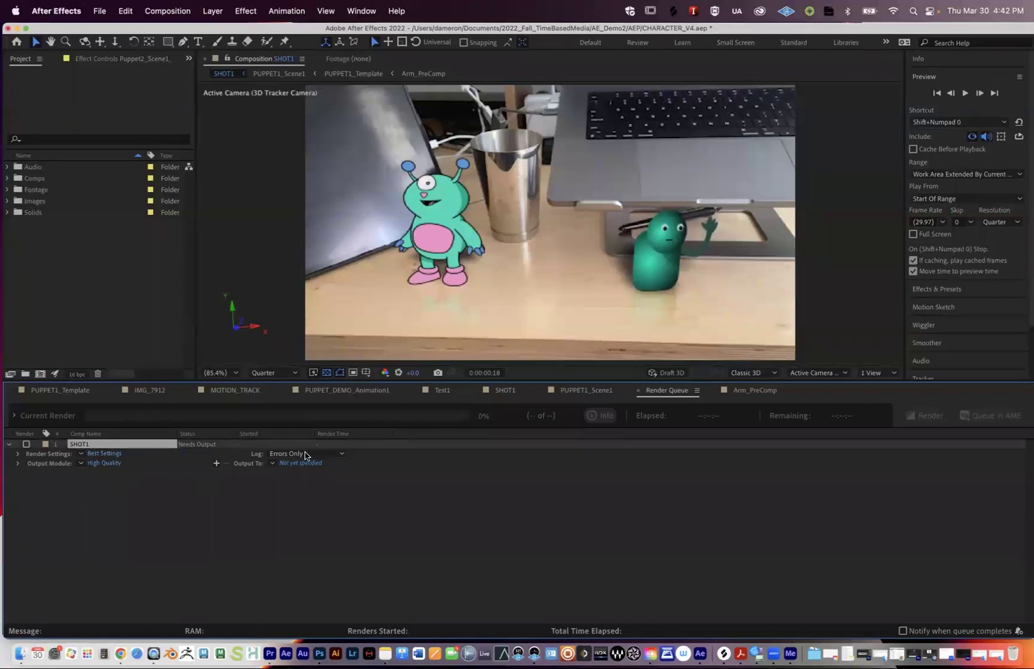
click(80, 455)
click(135, 471)
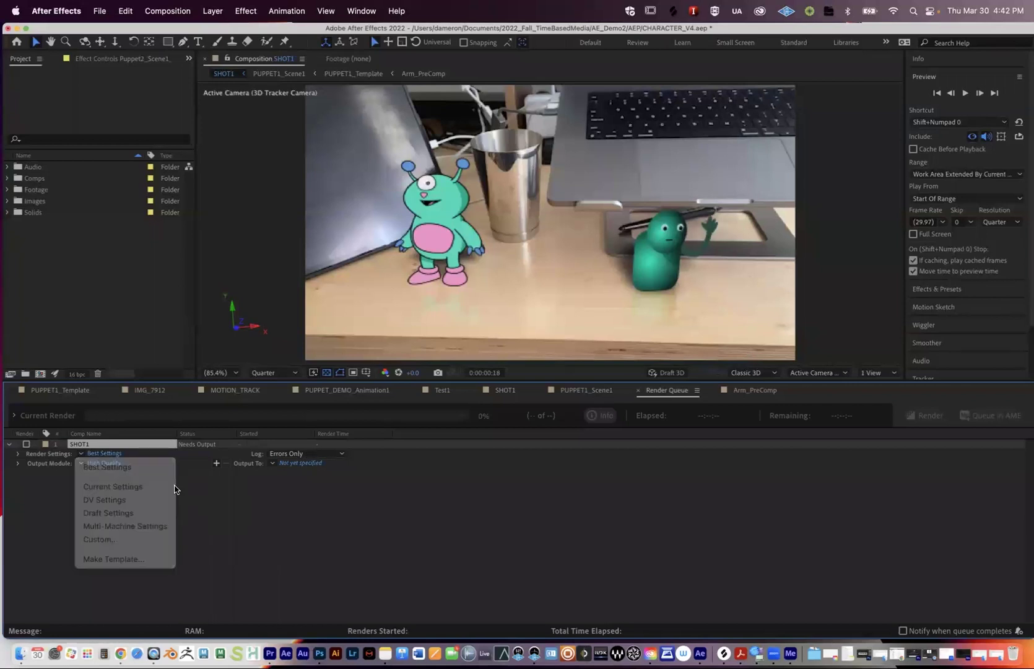
click(105, 454)
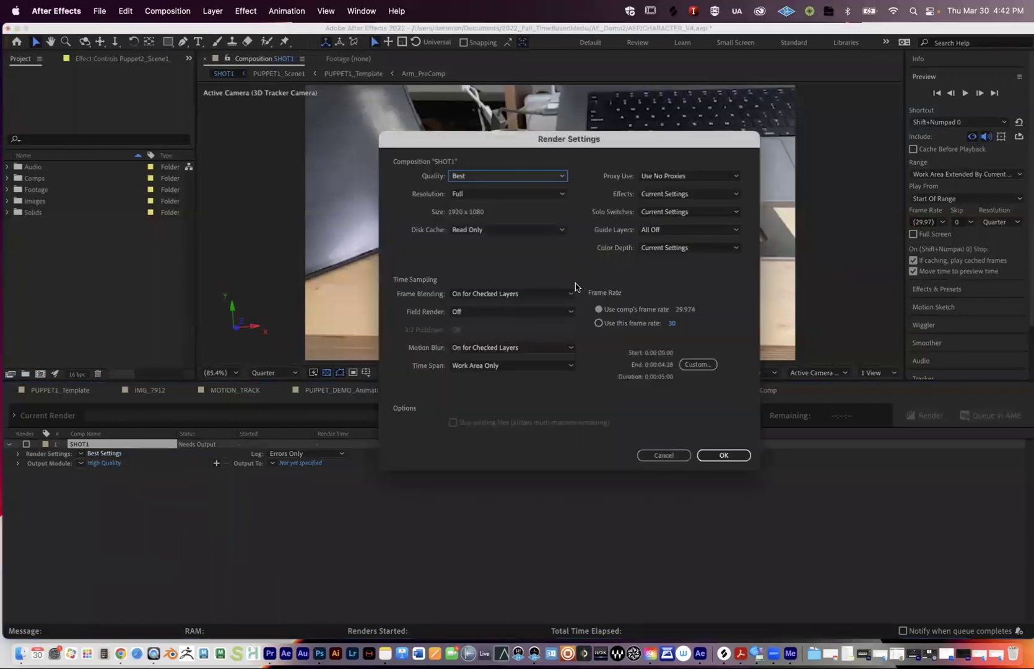
click(660, 451)
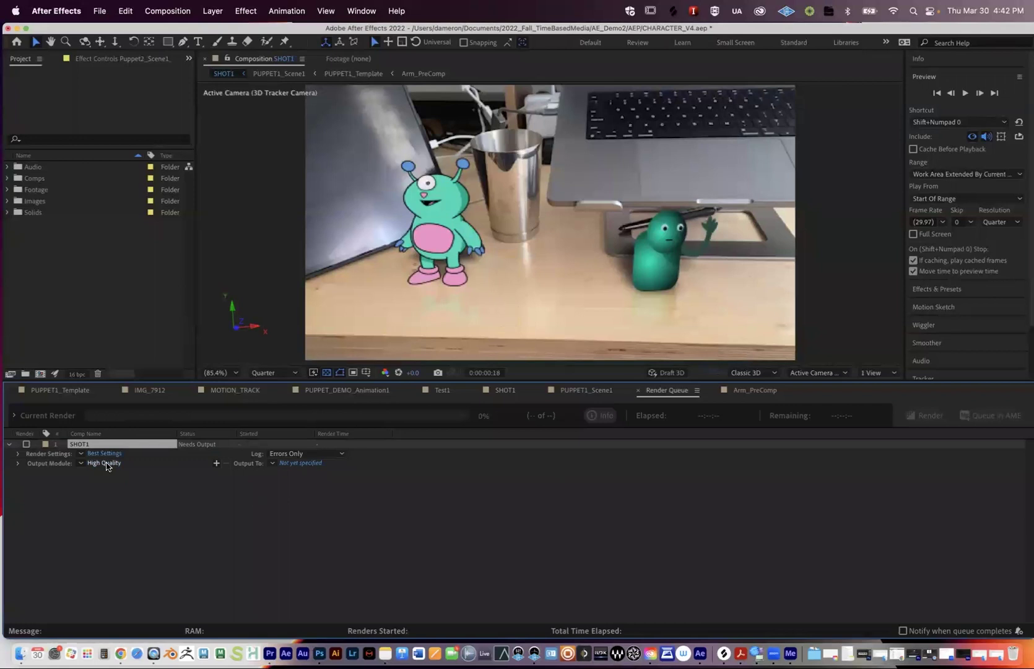
click(104, 453)
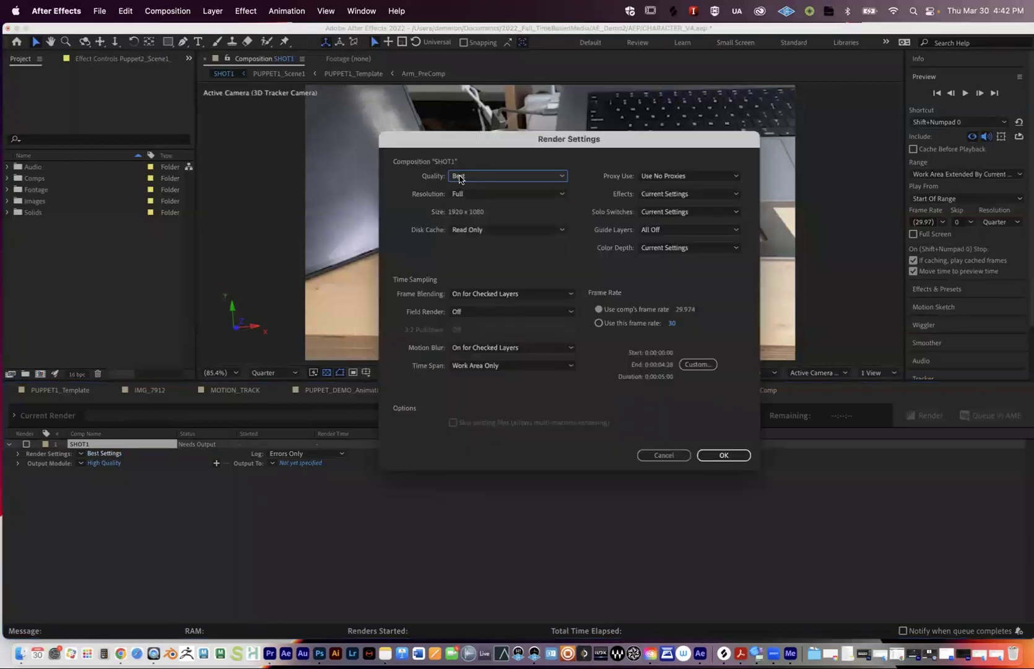
click(481, 194)
click(478, 238)
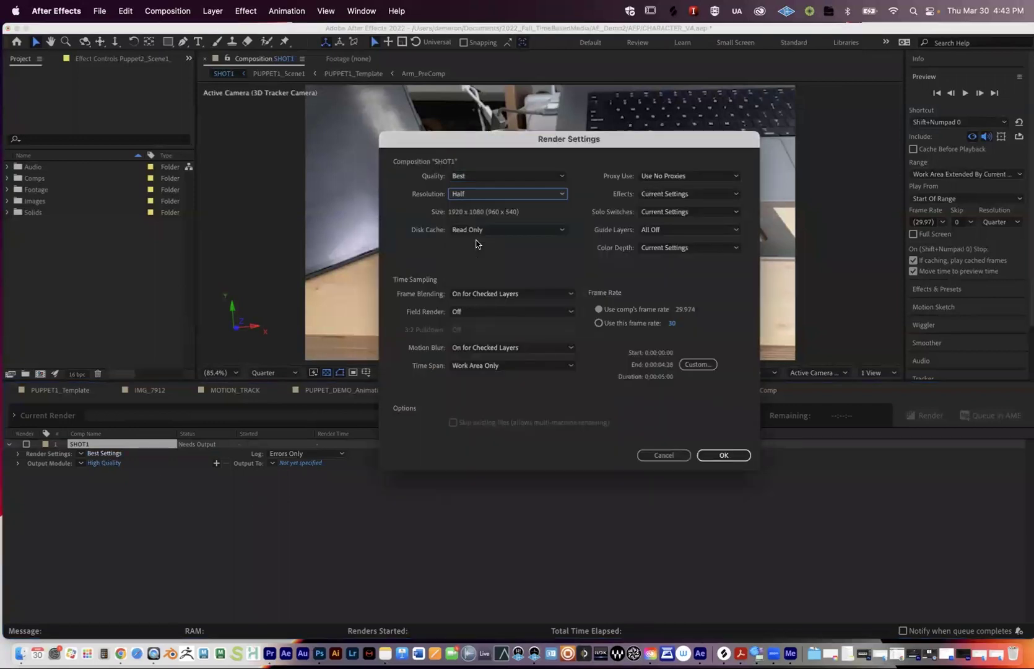
click(501, 196)
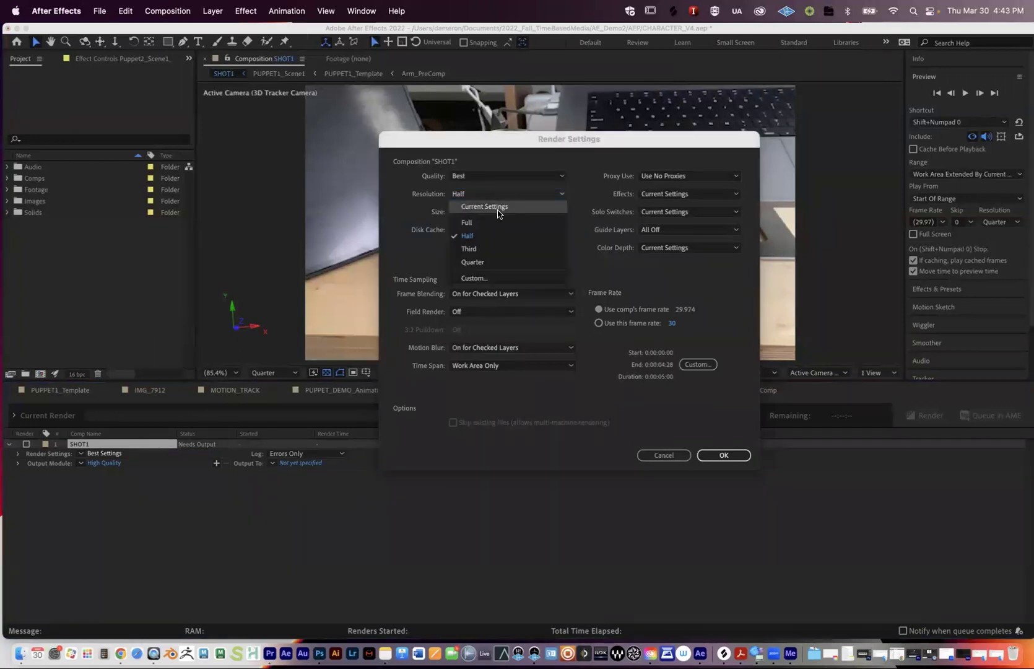
click(495, 220)
click(661, 454)
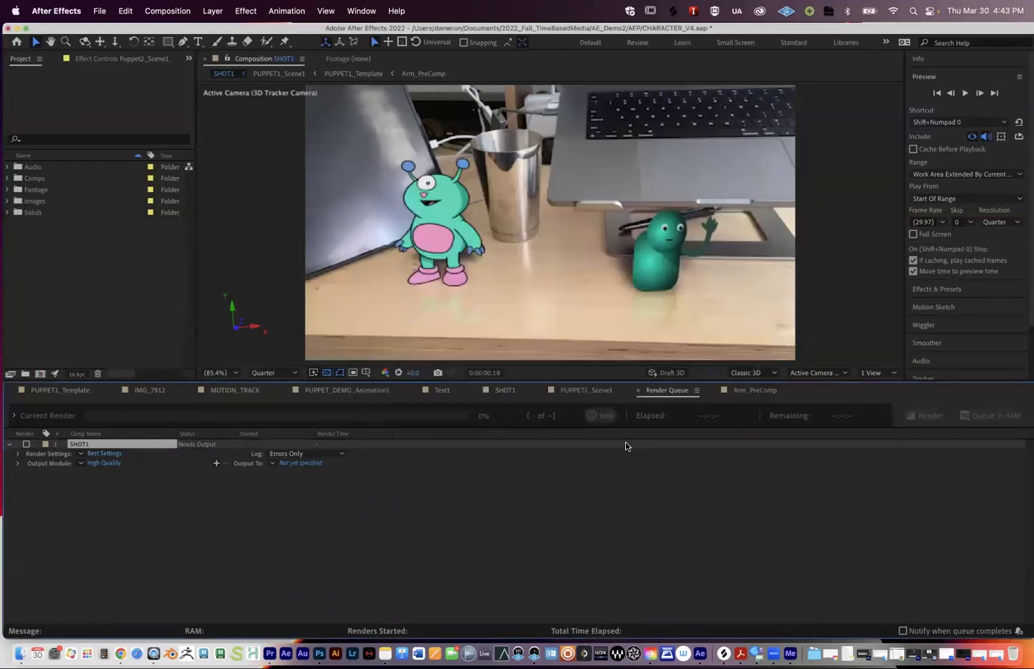
Accept QuickTime output with Apple ProRes 422 for SHOT1's output module
click(101, 464)
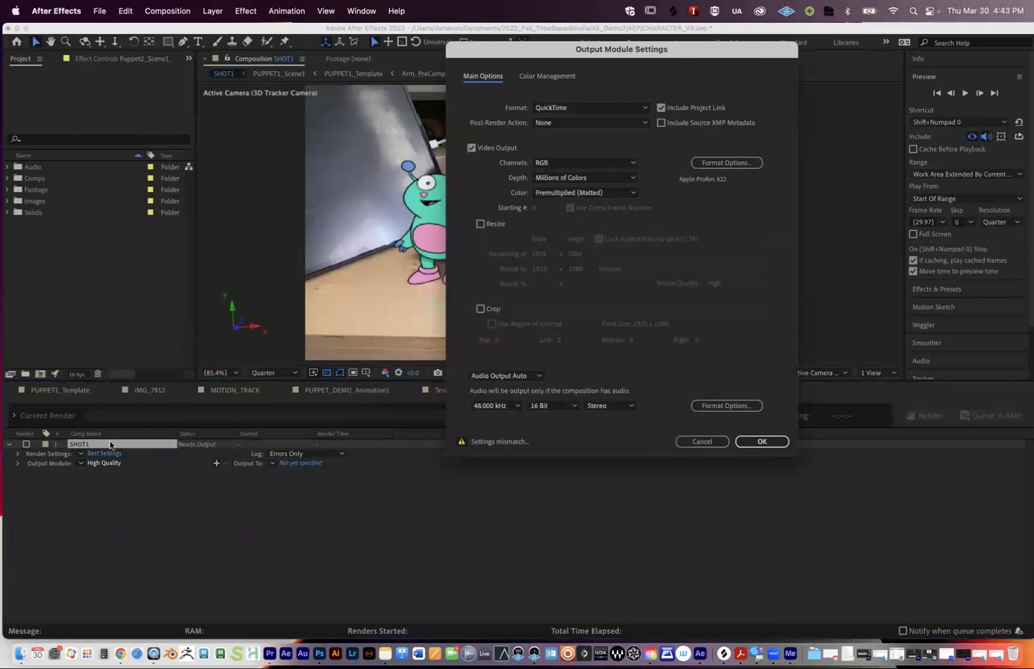
drag(598, 49, 451, 88)
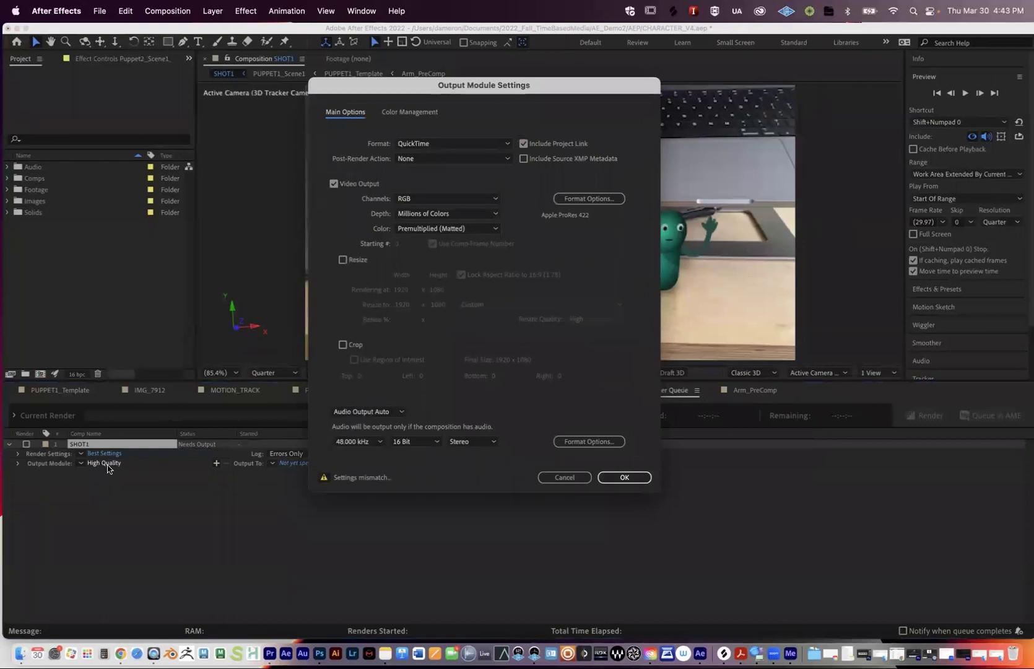
drag(508, 87, 495, 93)
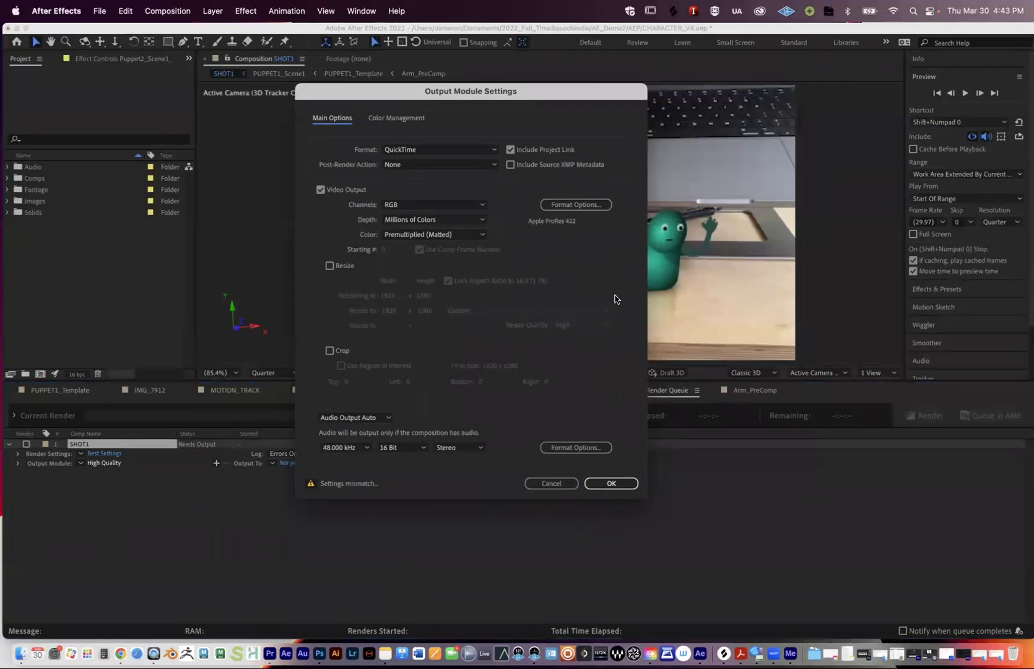
click(618, 484)
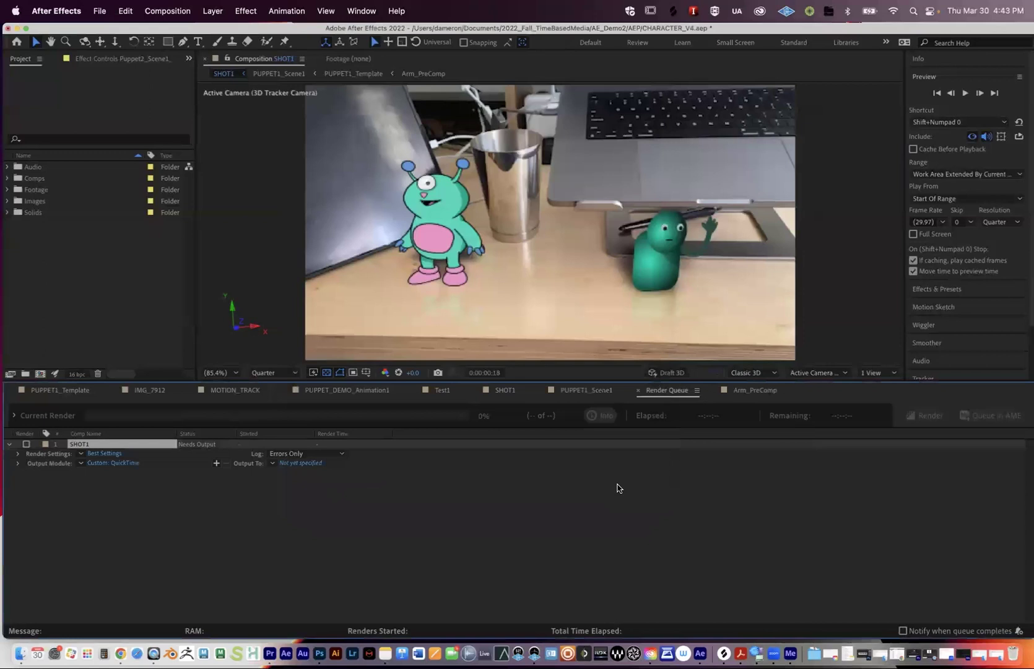
Save the SHOT1 render output to the Desktop as SHOT1_v2.mov
click(307, 463)
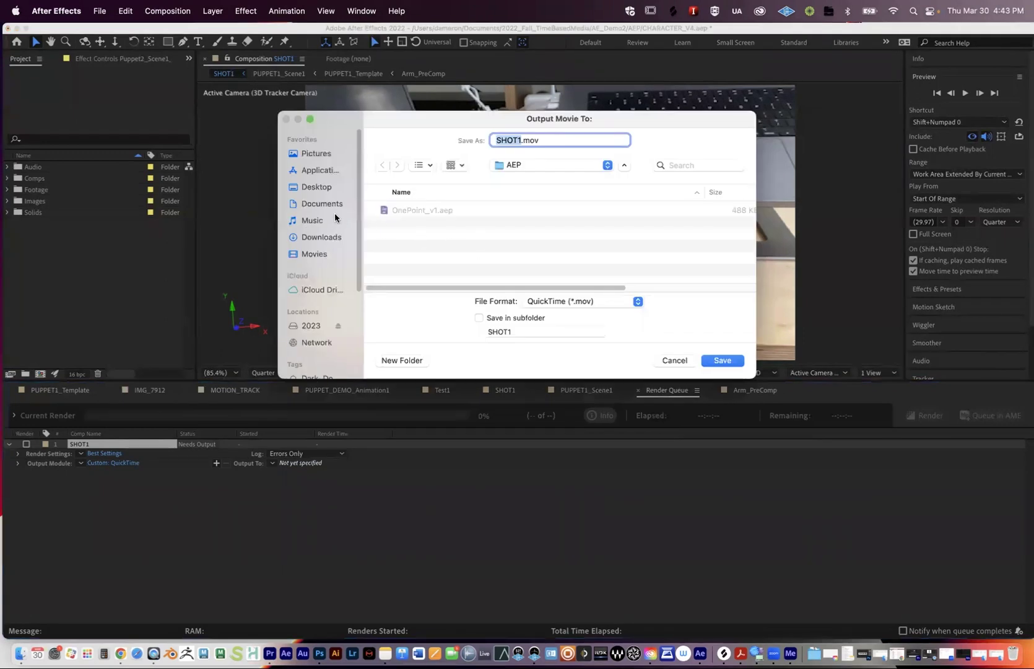
click(309, 187)
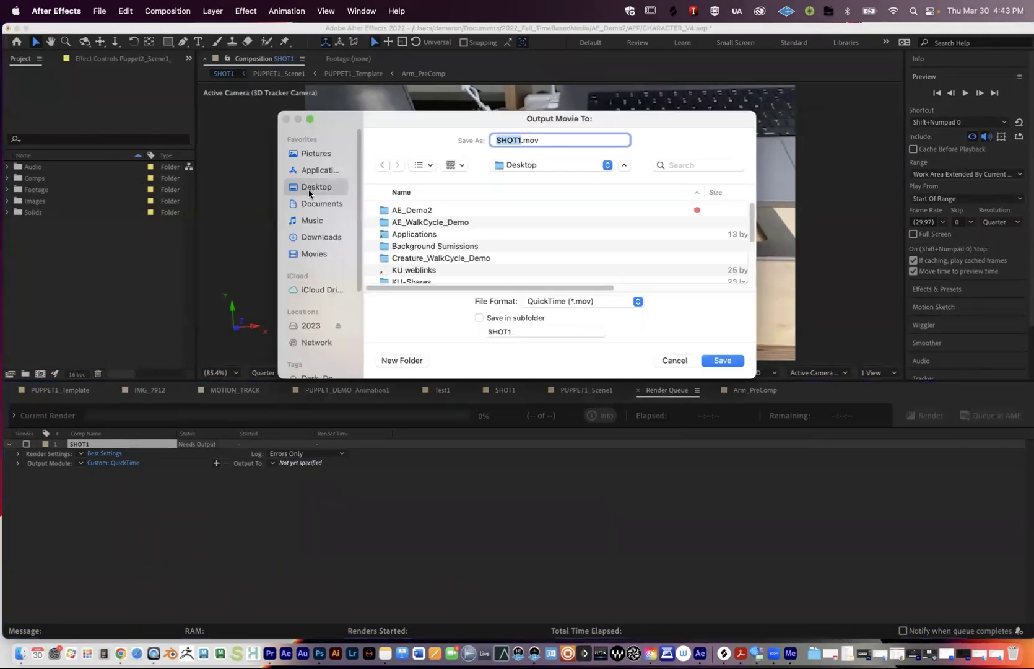
scroll(552, 235, down, 10)
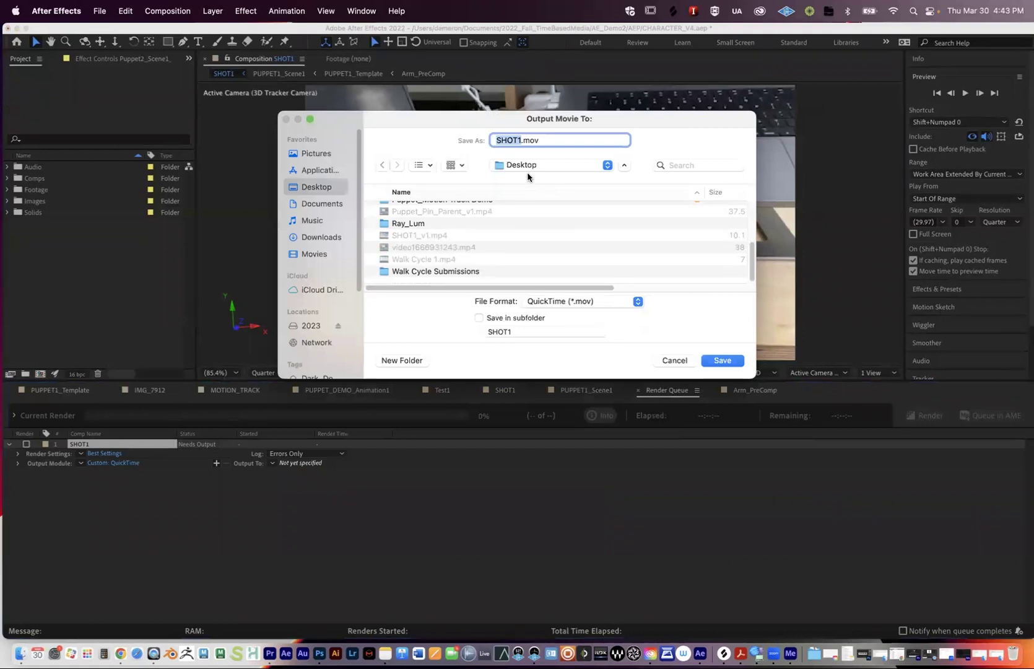
key(Right)
text(_v2)
click(725, 364)
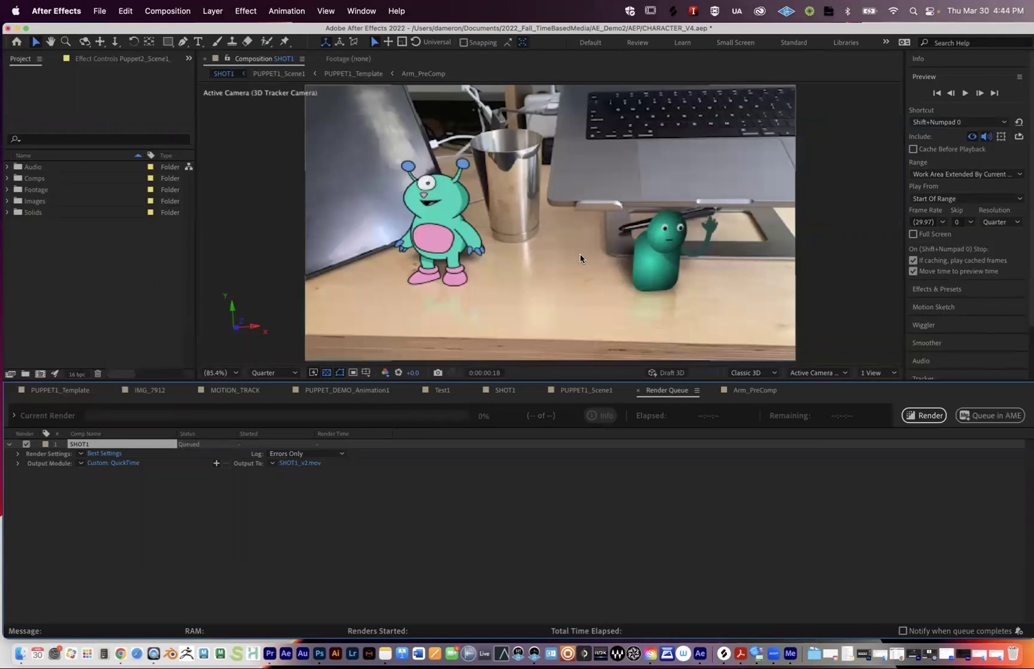
Review the QuickTime codec, RGB channels and Millions of Colors depth without changing them
click(115, 464)
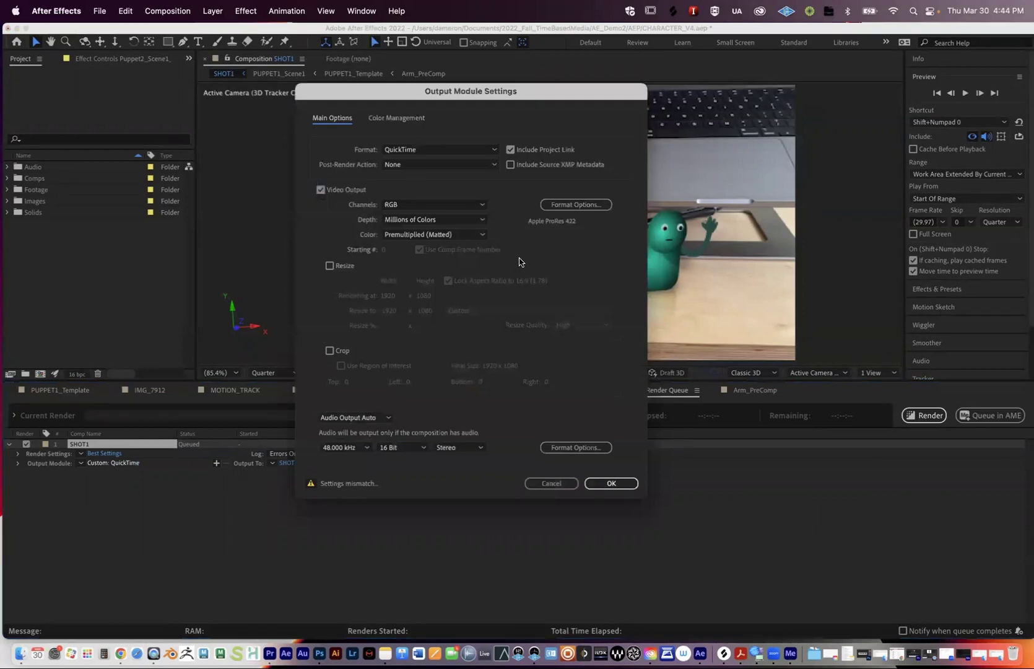
click(561, 207)
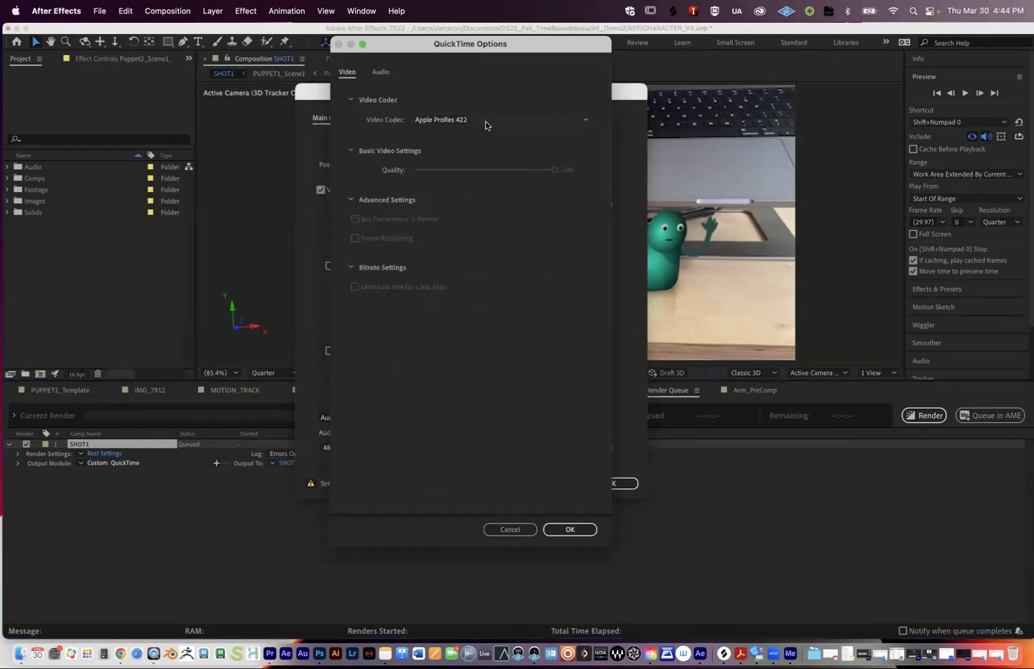
click(485, 120)
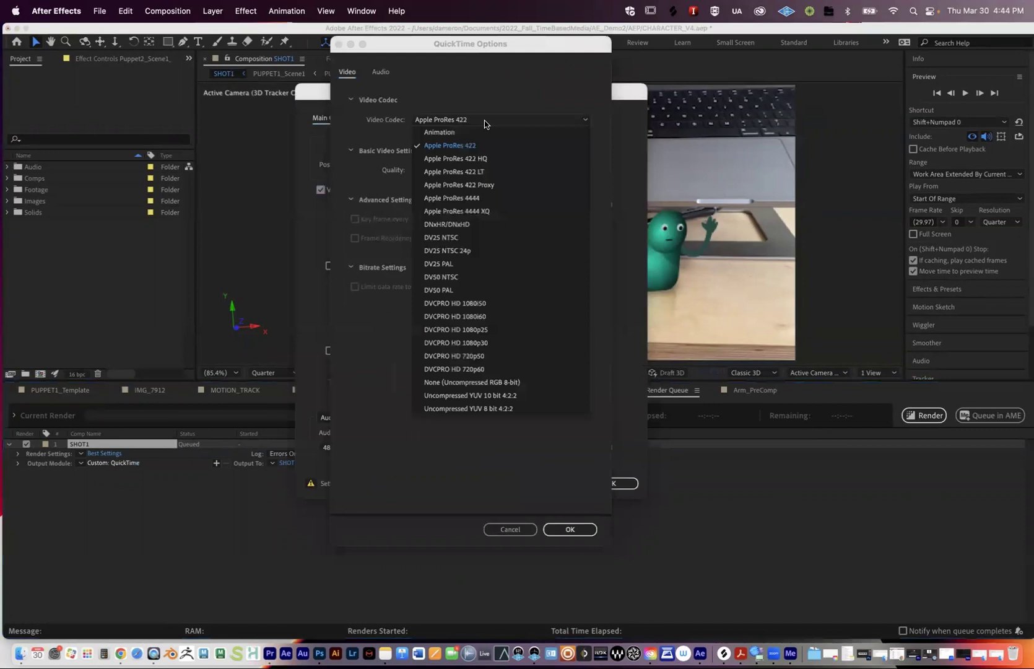
click(507, 93)
click(523, 529)
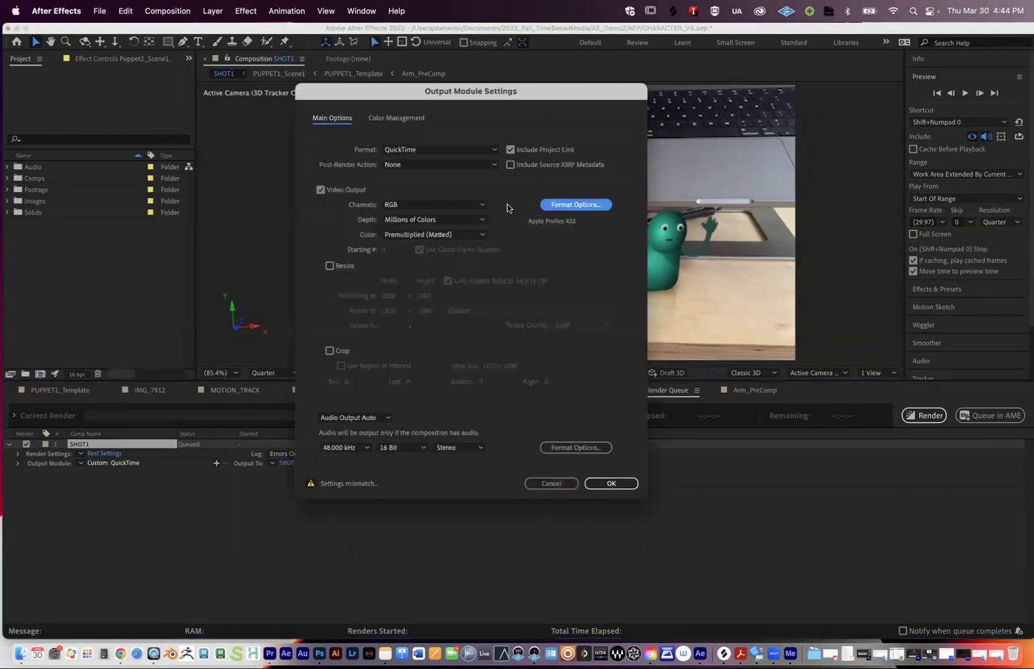
click(457, 203)
click(456, 196)
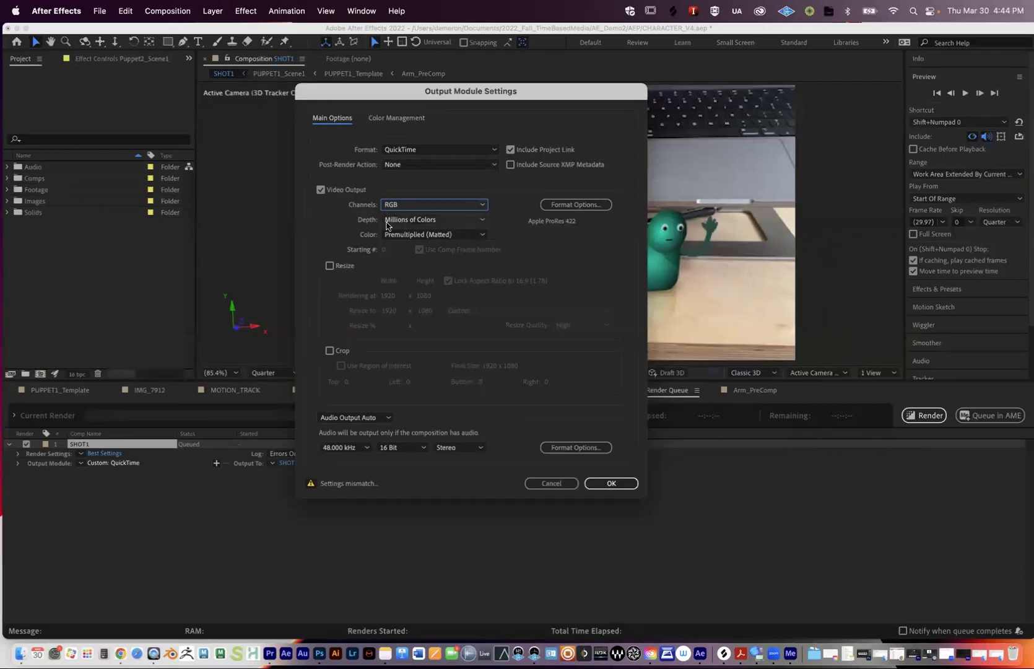
click(448, 221)
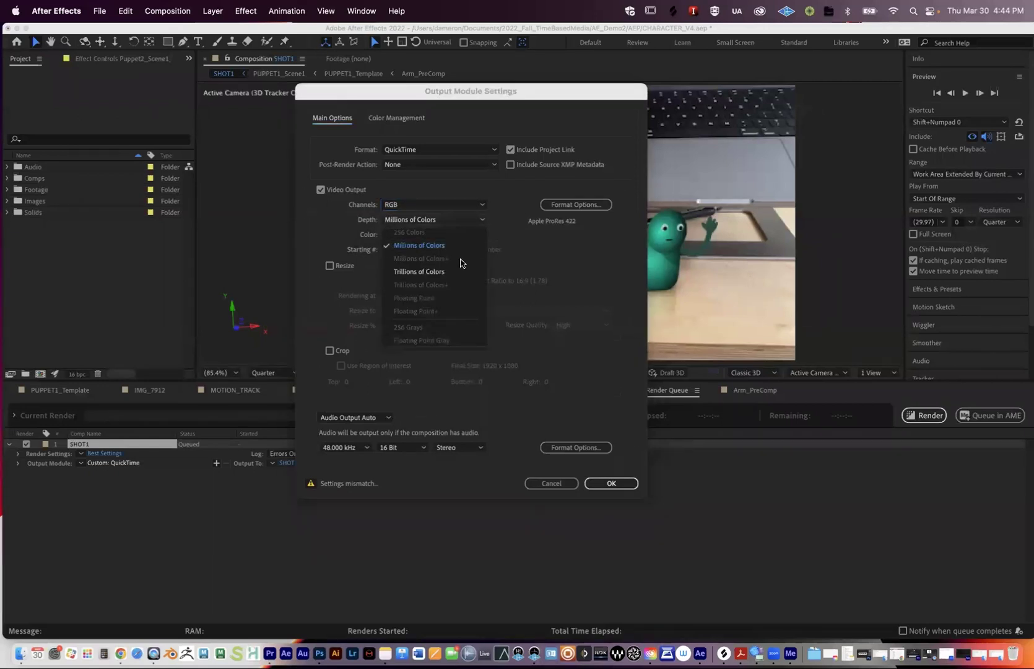
click(529, 251)
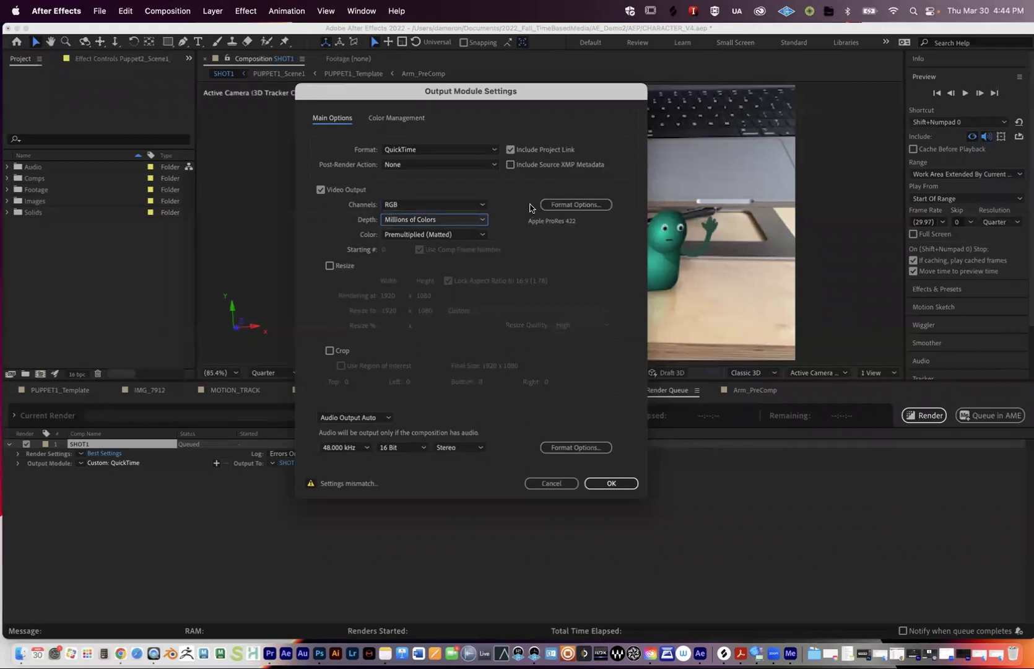
Change the QuickTime video codec to Animation and confirm the format options
click(577, 206)
click(514, 123)
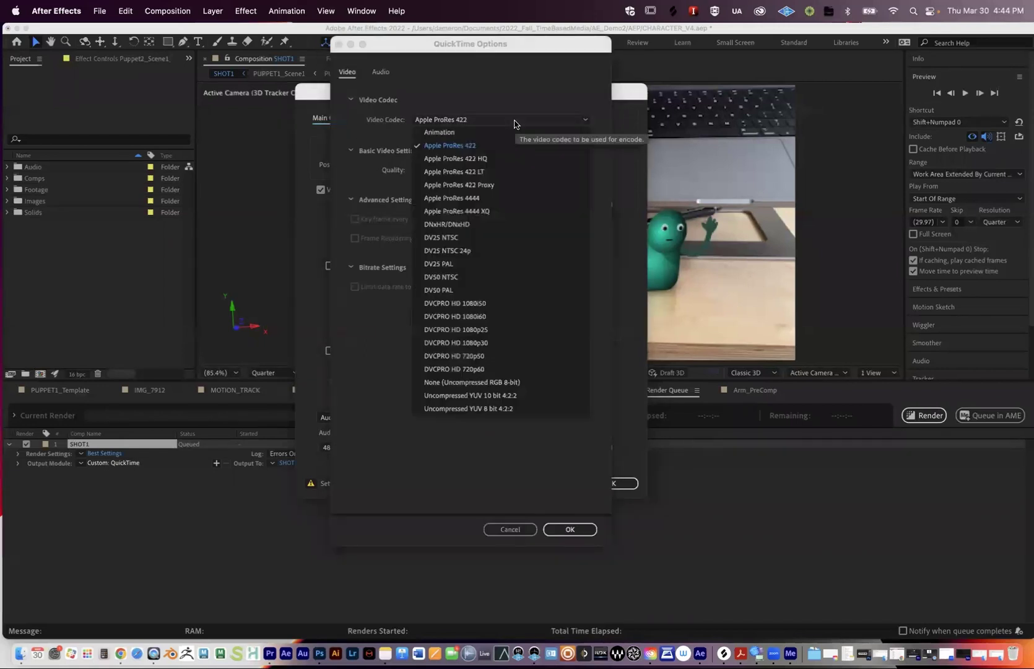
click(508, 133)
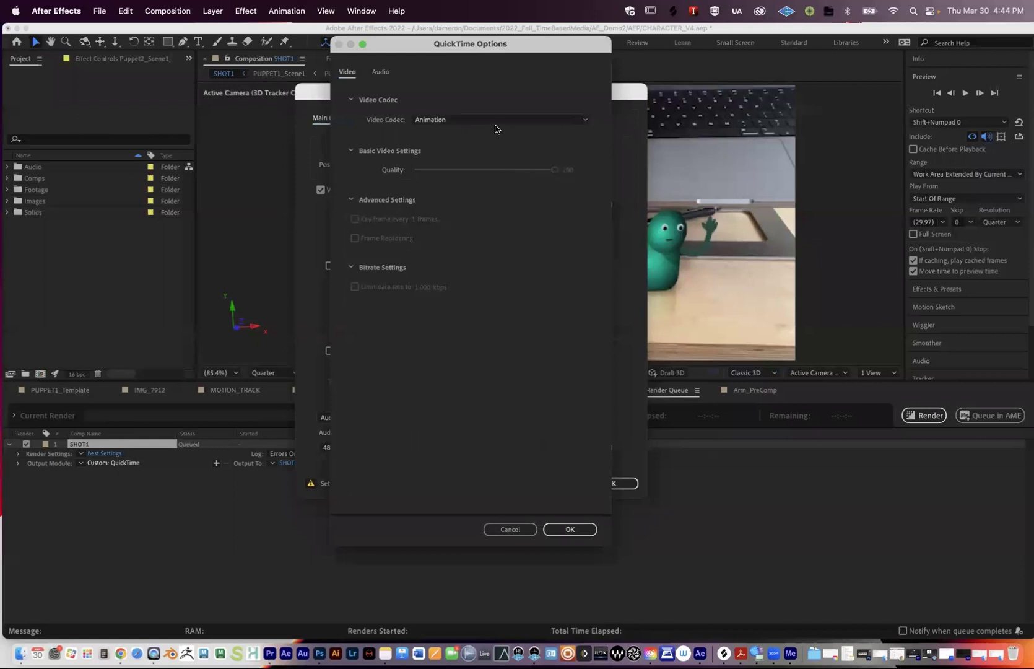
click(495, 121)
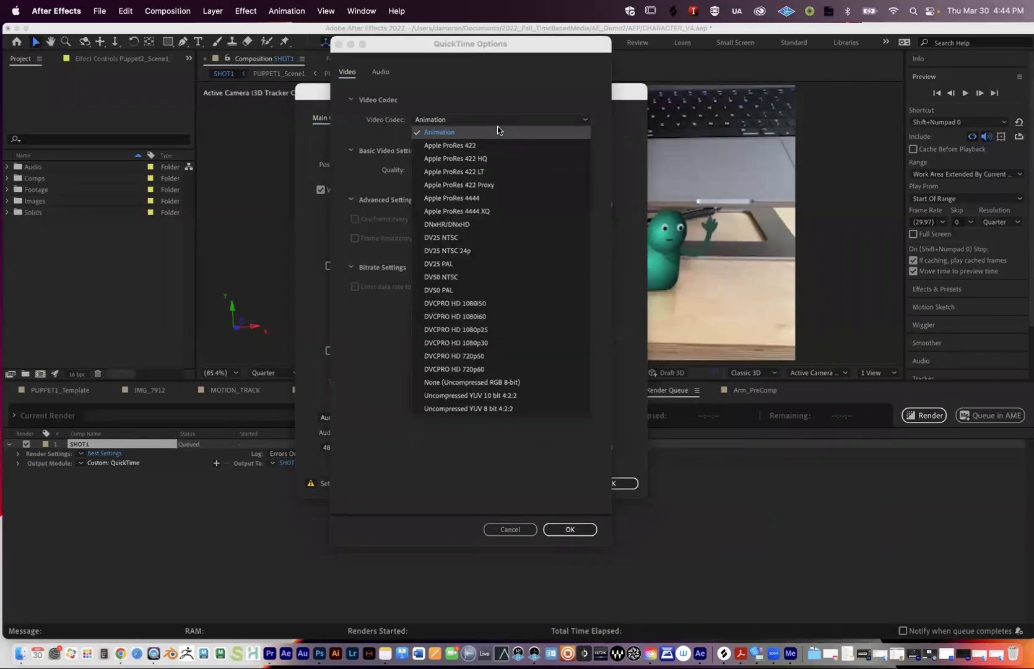
click(497, 131)
click(573, 528)
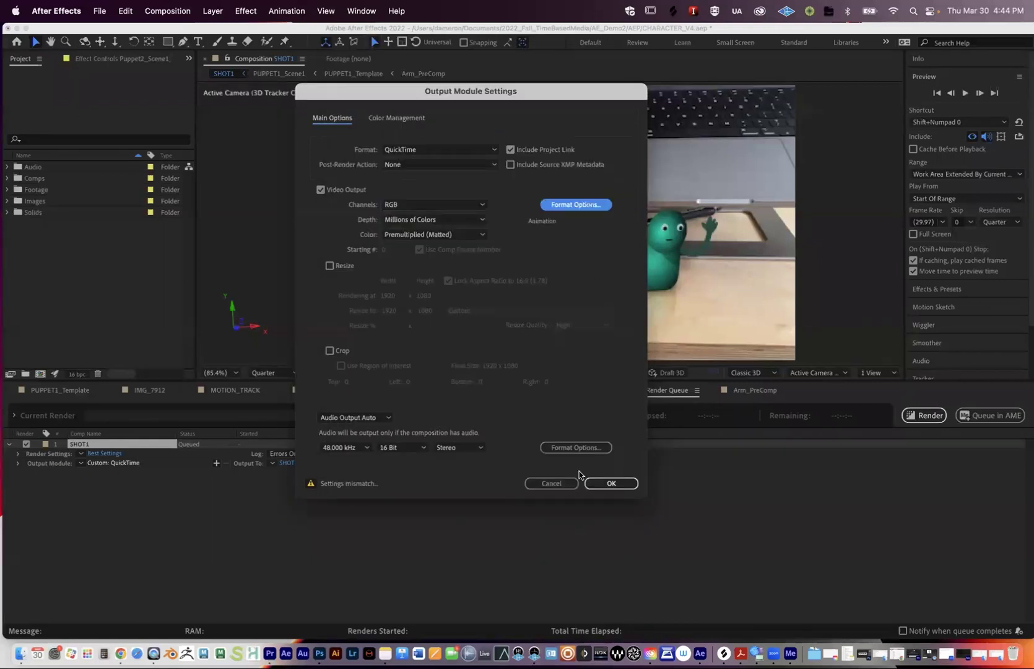
Set output channels to RGB + Alpha, then cancel out of Output Module Settings
click(454, 223)
click(449, 204)
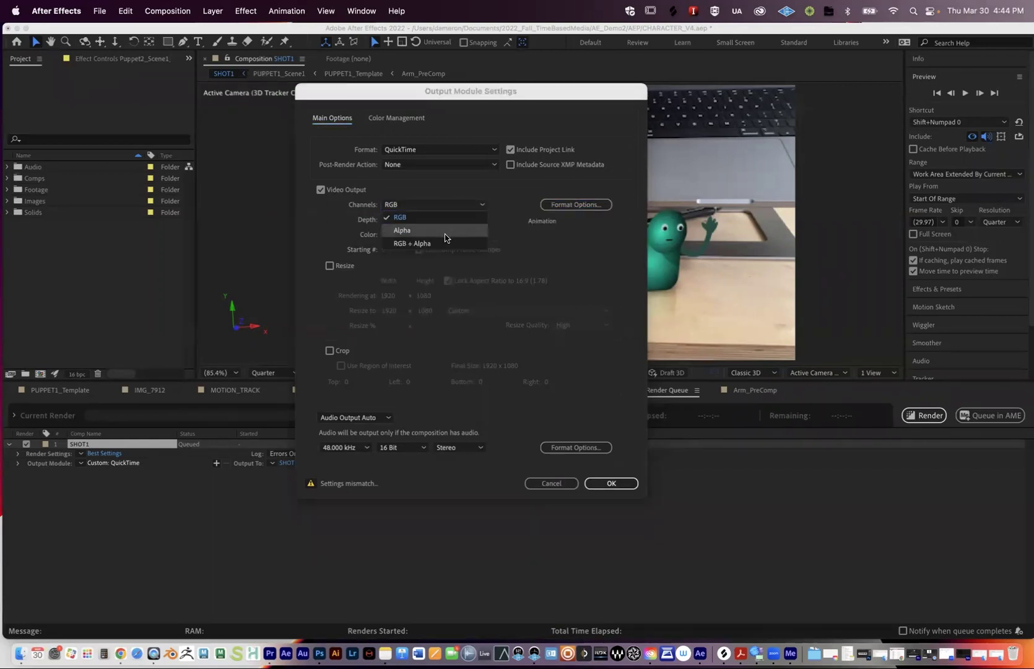
click(371, 207)
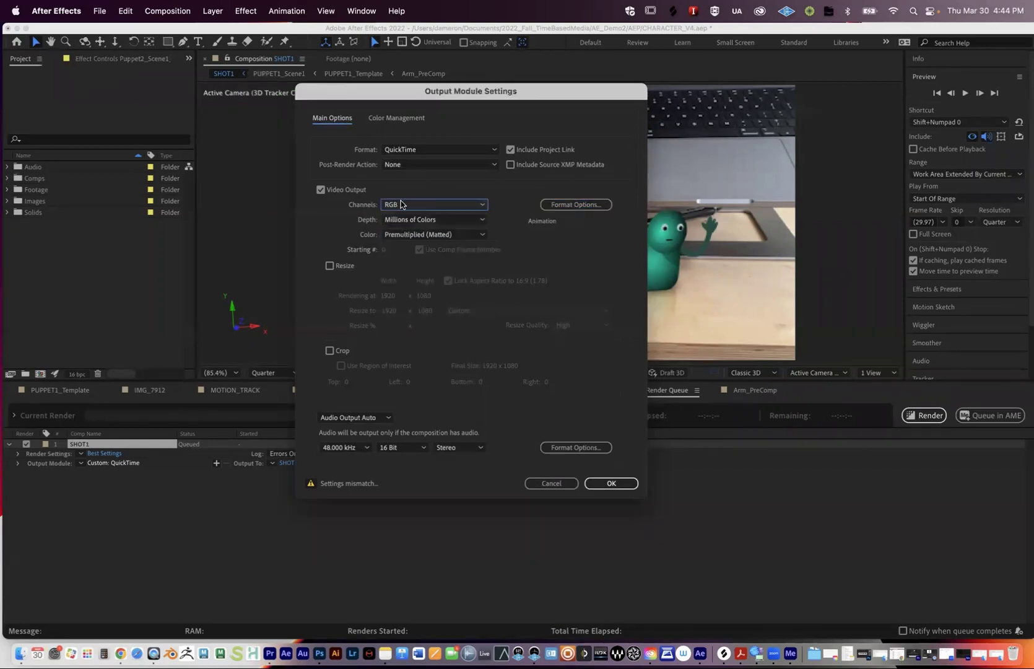
click(426, 207)
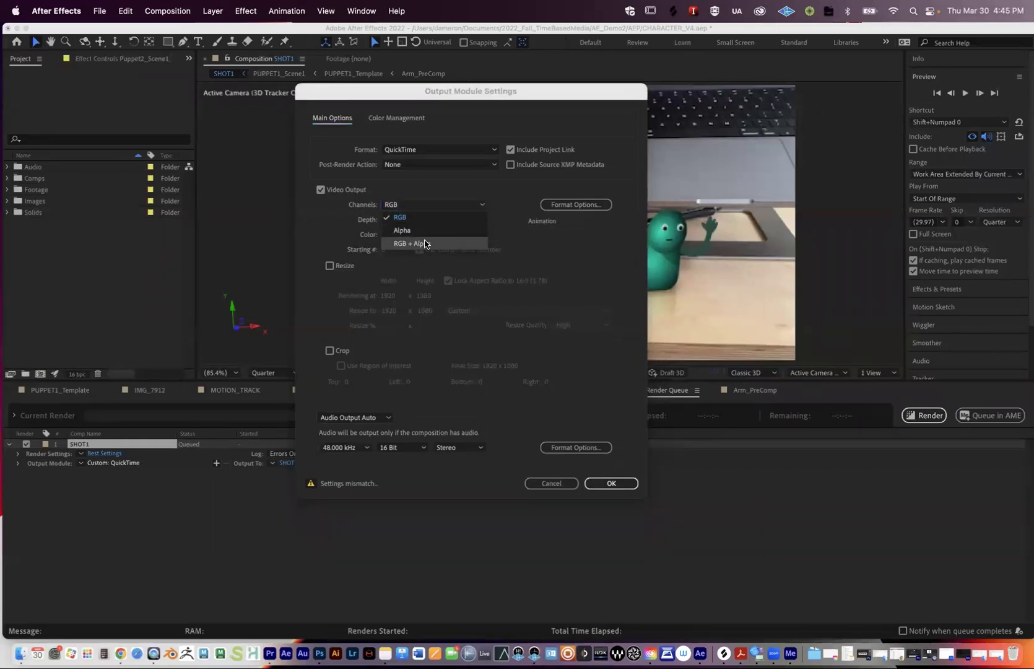
click(427, 242)
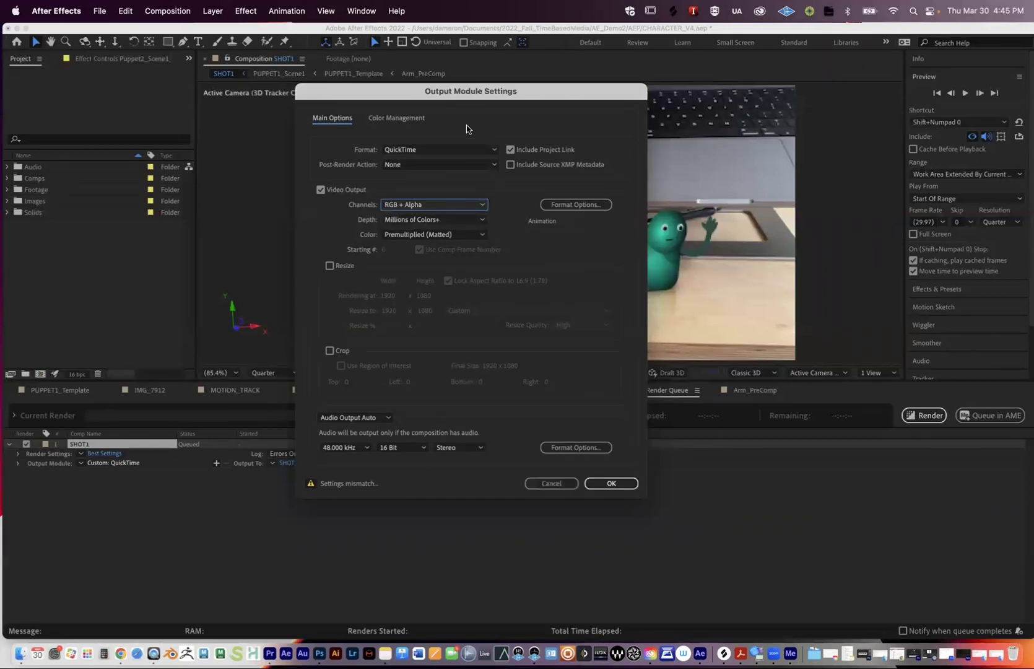
drag(455, 92, 436, 54)
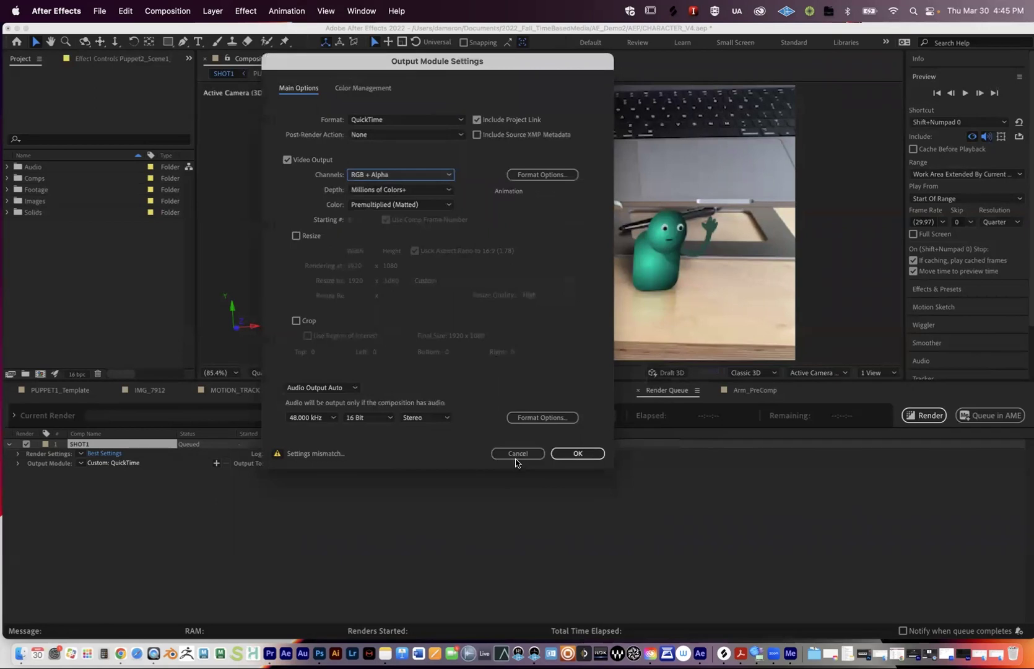
click(519, 461)
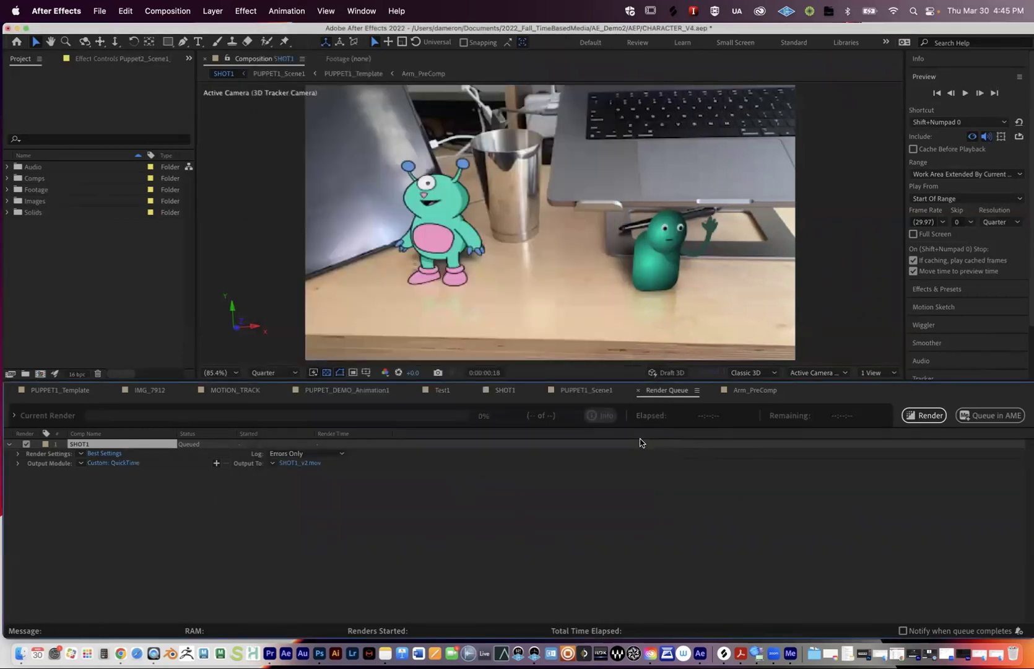
Render SHOT1 to SHOT1_v2.mov, then minimize After Effects
click(922, 415)
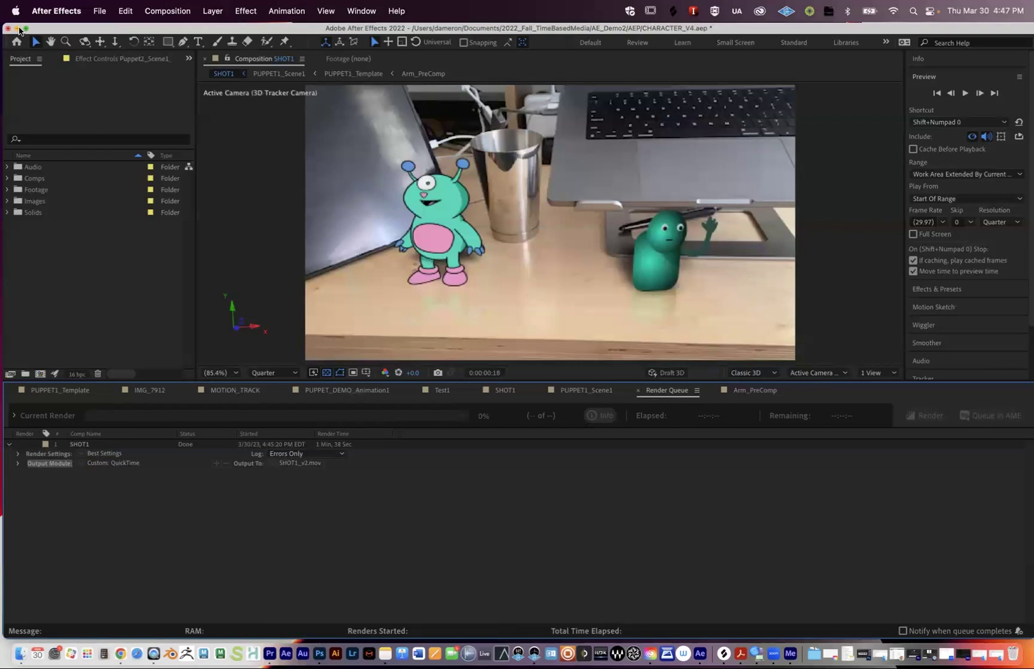
click(18, 29)
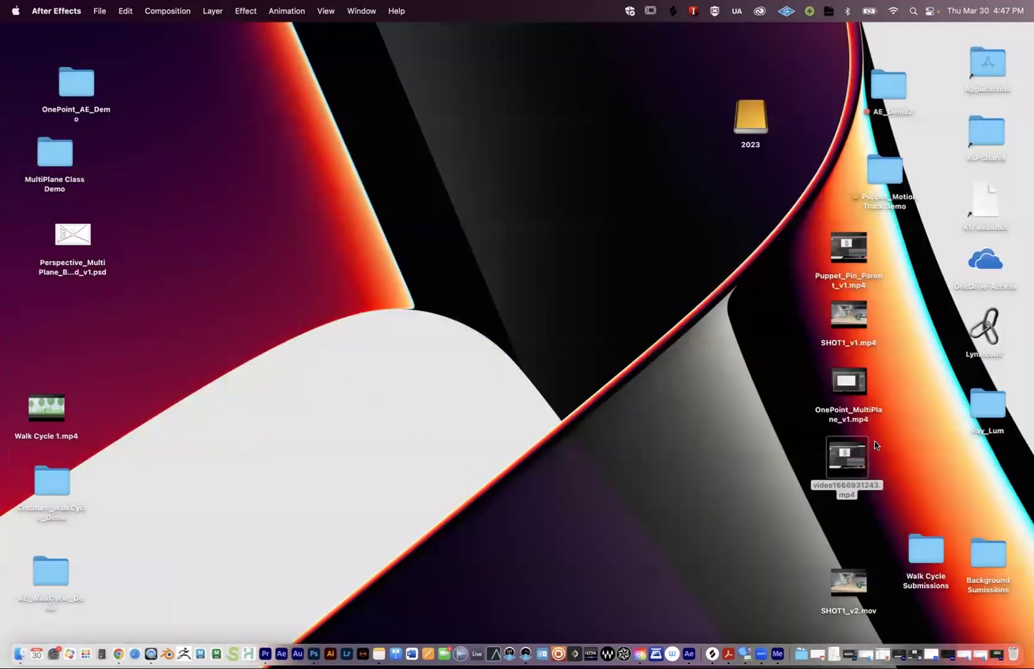
Place SHOT1_v1.mp4 and SHOT1_v2.mov side by side at the top, then bring up SHOT1_v2.mov's Open With menu
mouse_move(836, 308)
drag(837, 327, 306, 118)
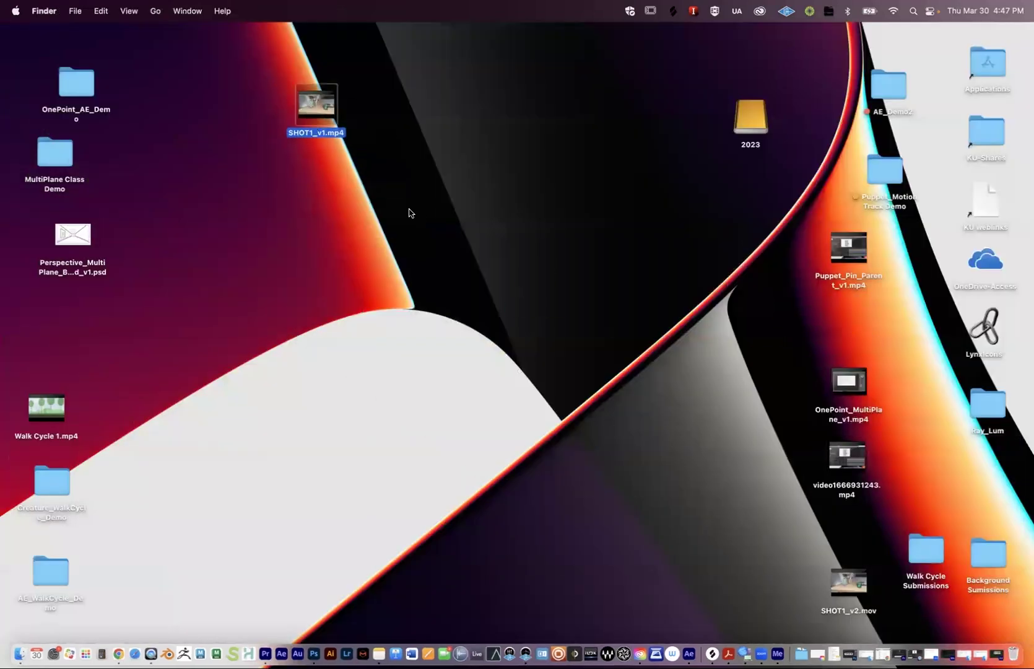
mouse_move(854, 591)
drag(861, 595, 423, 120)
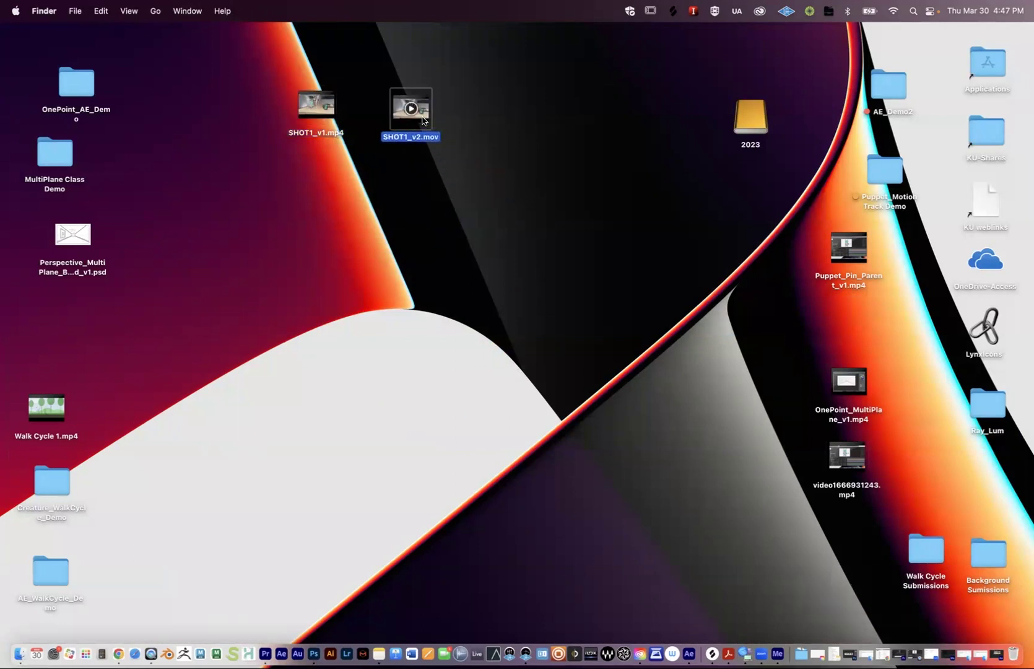
right_click(420, 115)
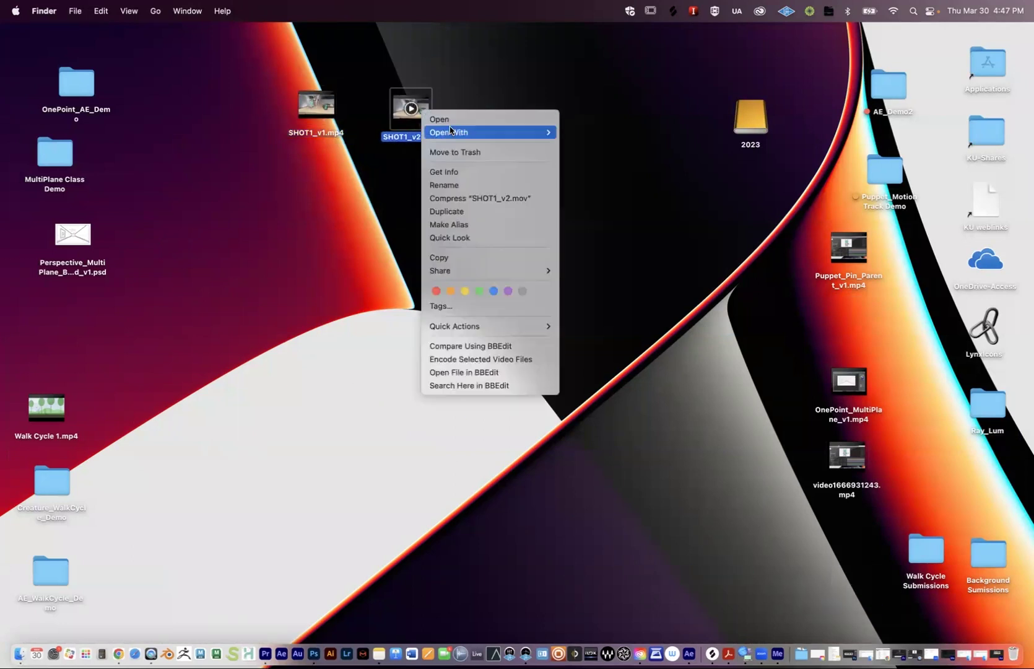
mouse_move(526, 132)
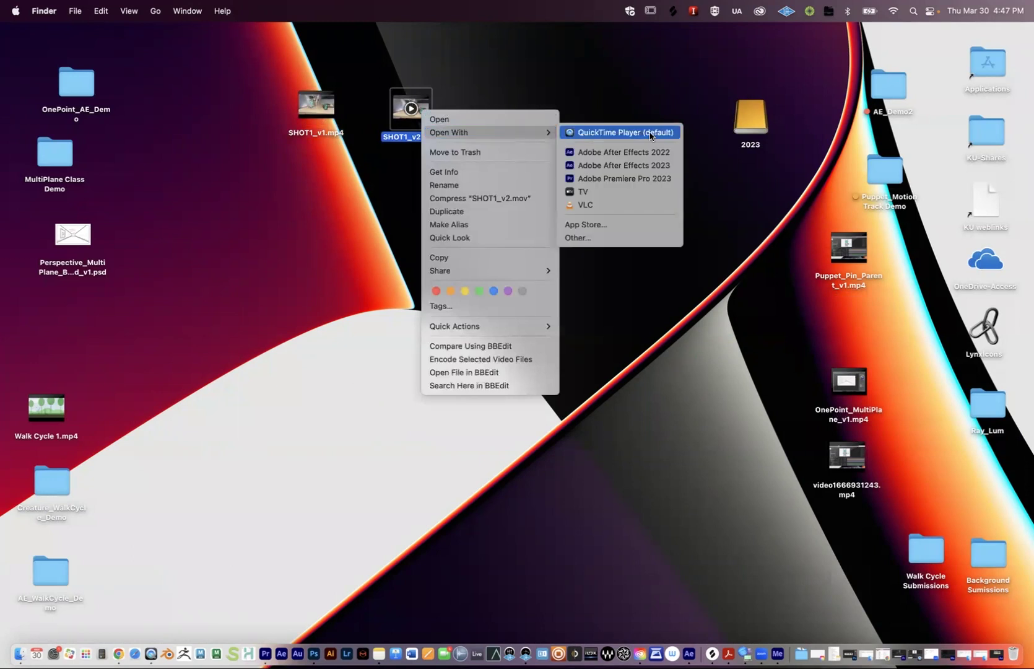
Open SHOT1_v2.mov in QuickTime Player, play it through, and close its window
click(650, 137)
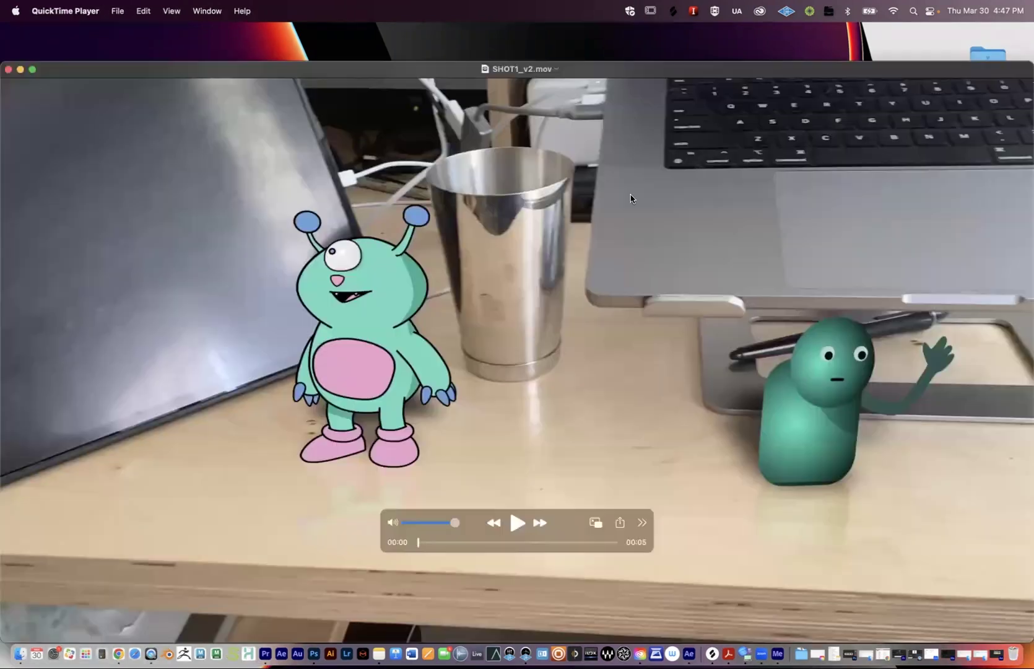
click(511, 527)
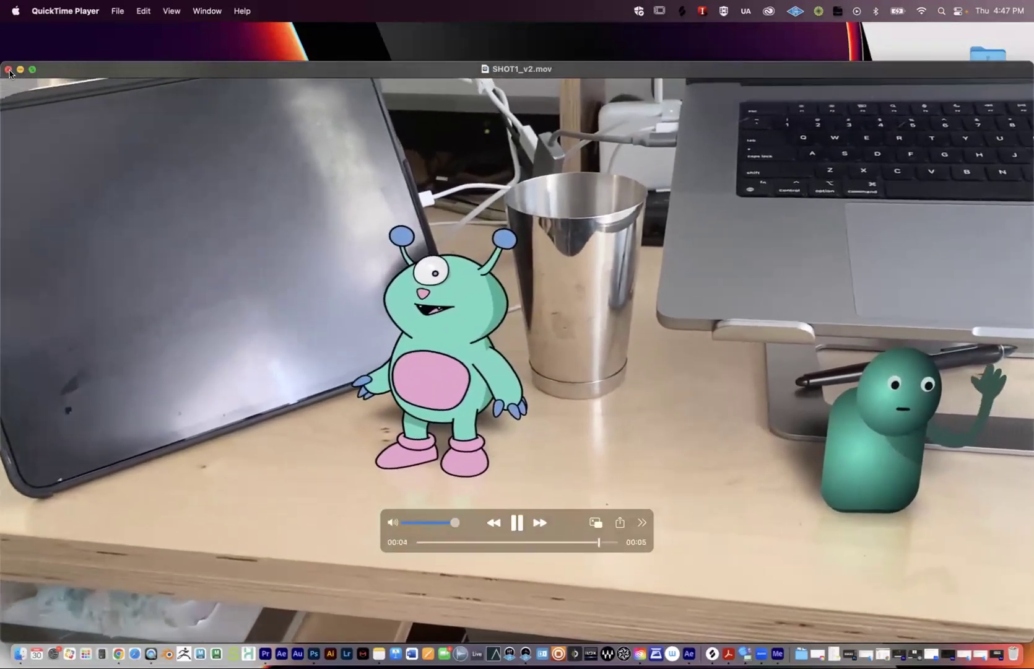
key(super+w)
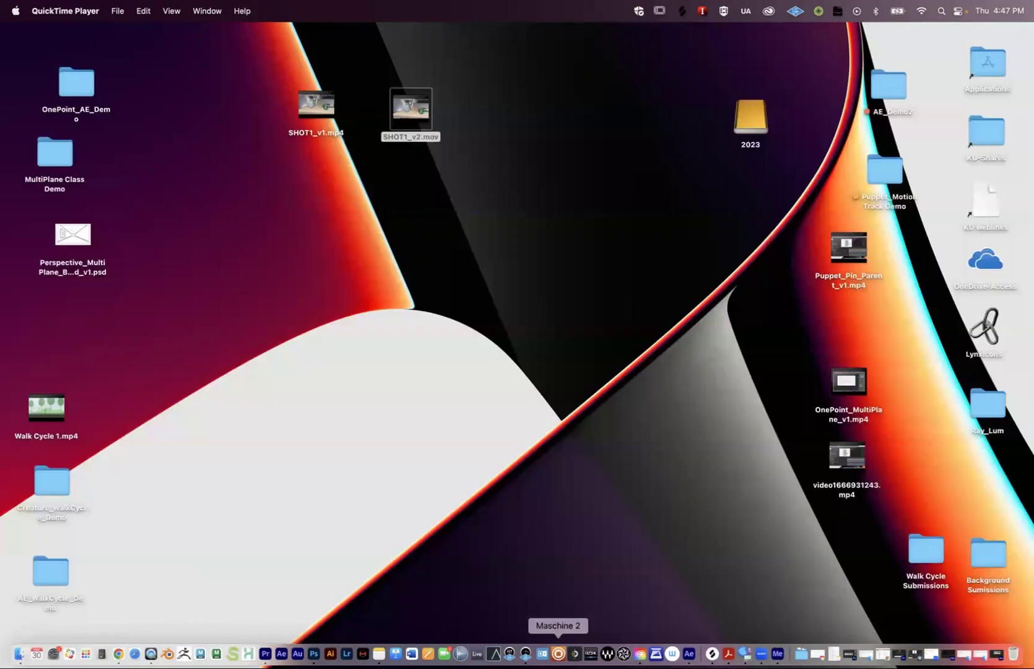